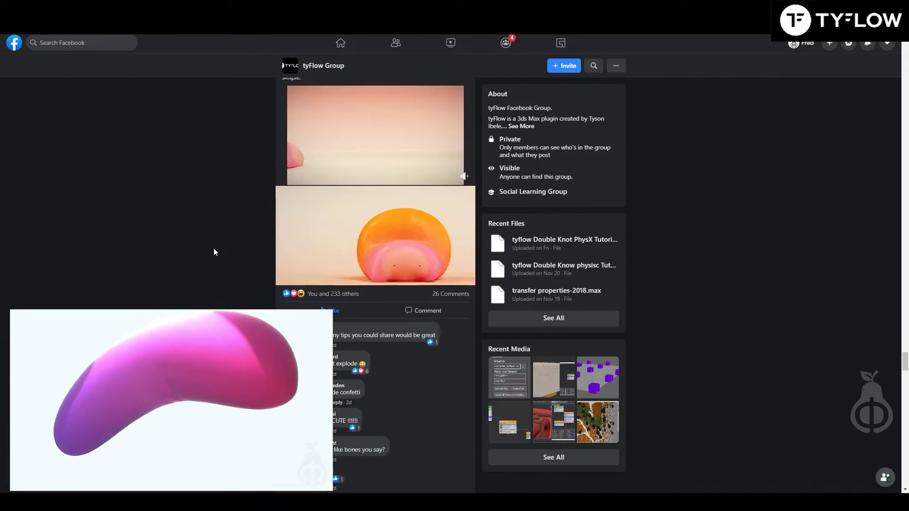
# Step: Scroll the tyFlow Group post and play the author's name pronunciation in Google Translate
pyautogui.scroll(2, 213, 249)
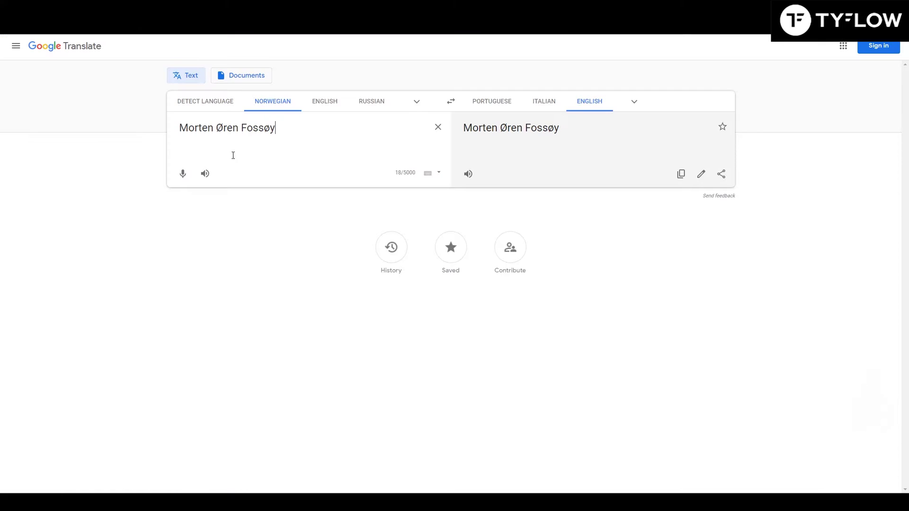
pyautogui.click(205, 175)
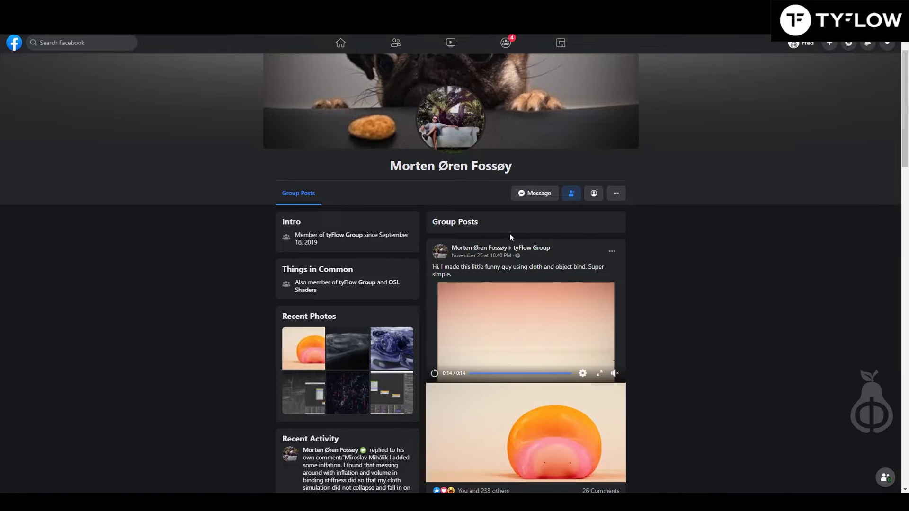
# Step: Scroll the comments down to the author's reply and open its attached flow screenshot
pyautogui.scroll(-1, 511, 237)
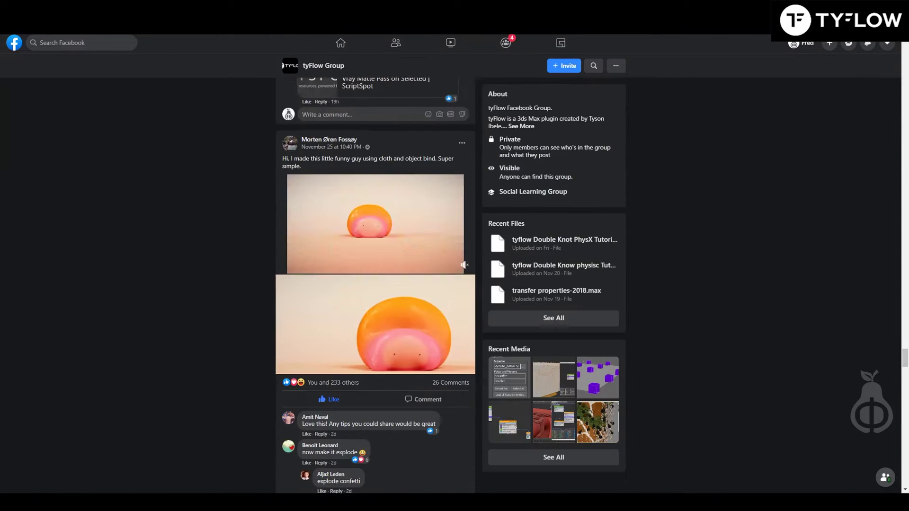
pyautogui.scroll(-10, 432, 305)
pyautogui.scroll(-6, 397, 293)
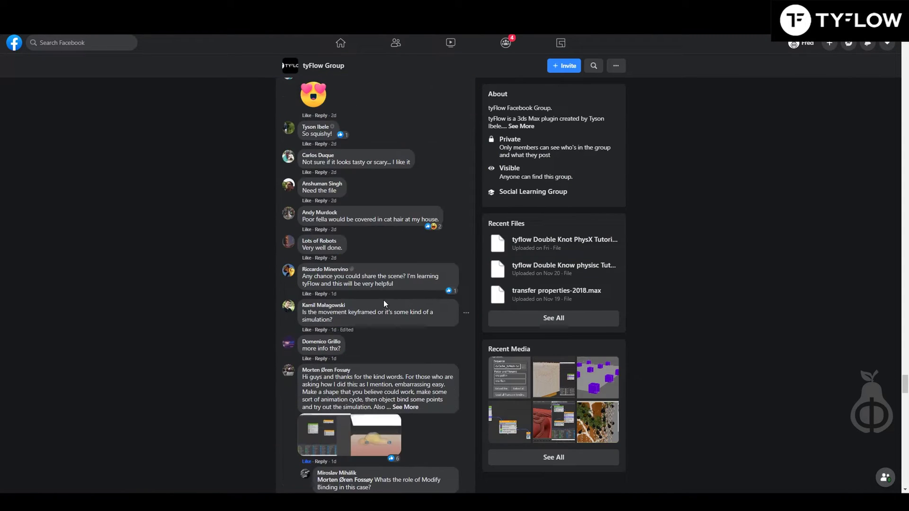
pyautogui.click(362, 284)
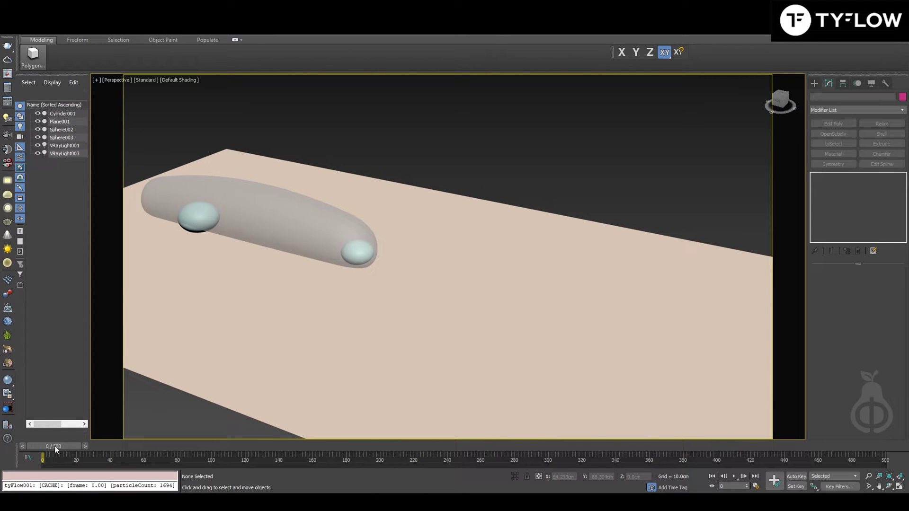
pyautogui.moveTo(55, 446)
pyautogui.mouseDown()
pyautogui.moveTo(210, 442)
pyautogui.moveTo(399, 470)
pyautogui.moveTo(466, 453)
pyautogui.moveTo(42, 455)
pyautogui.mouseUp()
pyautogui.moveTo(375, 262); pyautogui.dragTo(355, 264, button='middle')
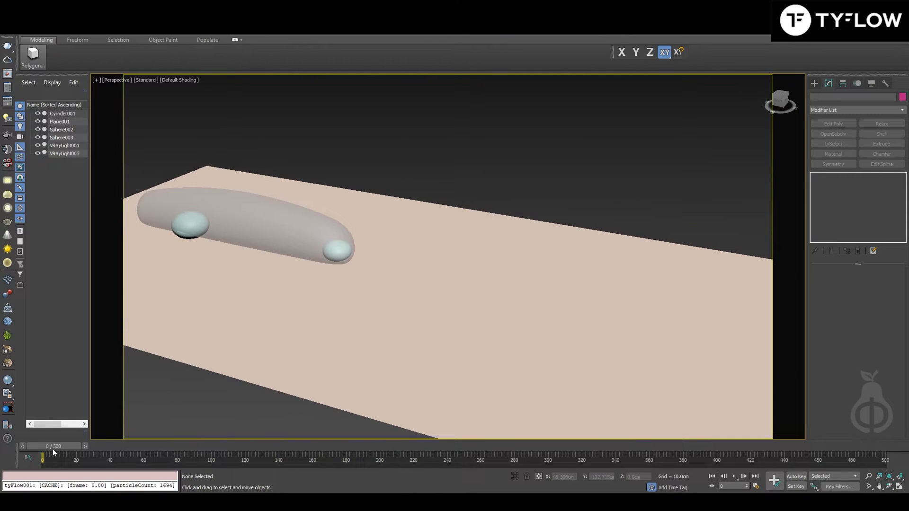
pyautogui.moveTo(56, 447)
pyautogui.mouseDown()
pyautogui.moveTo(336, 449)
pyautogui.moveTo(391, 459)
pyautogui.moveTo(469, 448)
pyautogui.moveTo(40, 447)
pyautogui.mouseUp()
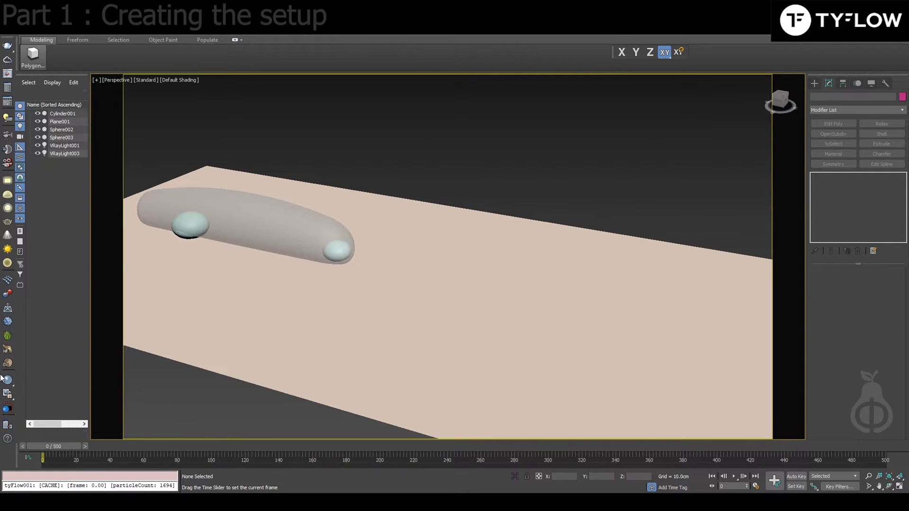
pyautogui.click(248, 222)
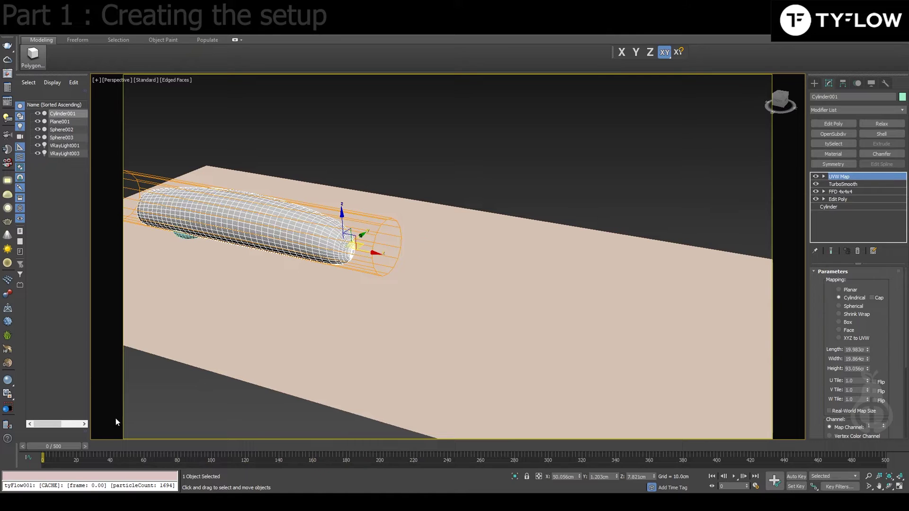
pyautogui.moveTo(68, 445)
pyautogui.mouseDown()
pyautogui.moveTo(201, 444)
pyautogui.moveTo(67, 446)
pyautogui.mouseUp()
pyautogui.click(815, 184)
pyautogui.click(815, 192)
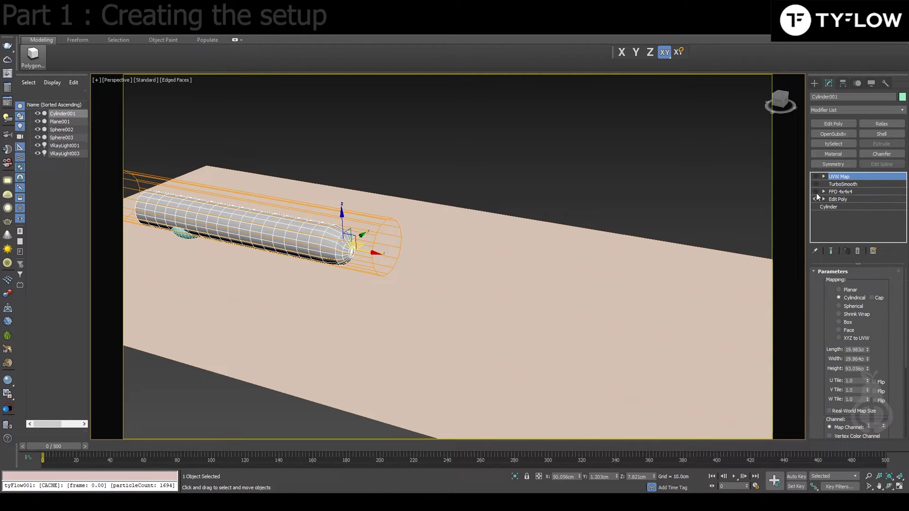
pyautogui.click(815, 191)
pyautogui.click(815, 184)
pyautogui.click(499, 172)
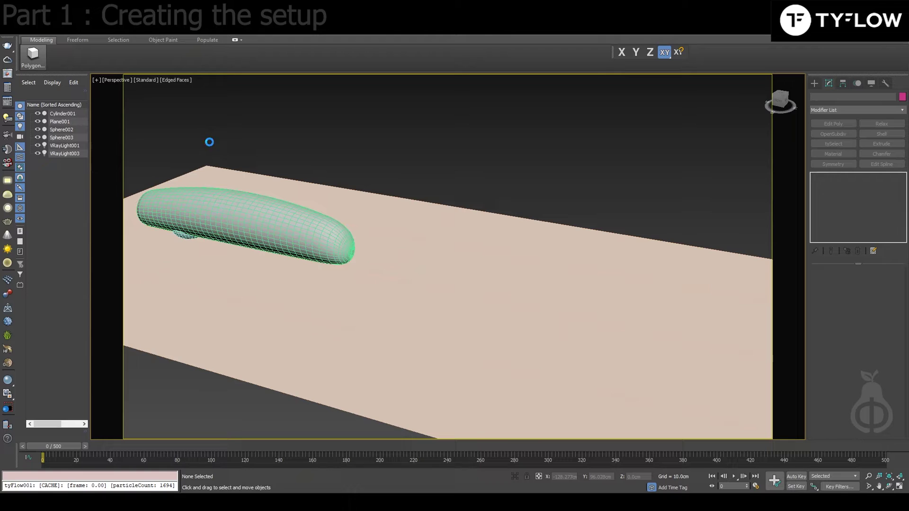
# Step: Create a tyFlow object whose Birth Objects event births particles from Cylinder001
pyautogui.press('x')
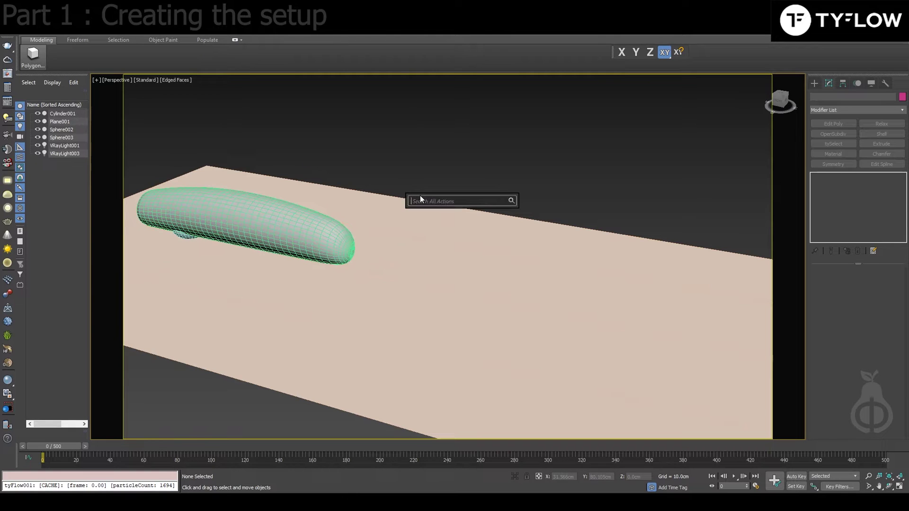
pyautogui.write('tyflow')
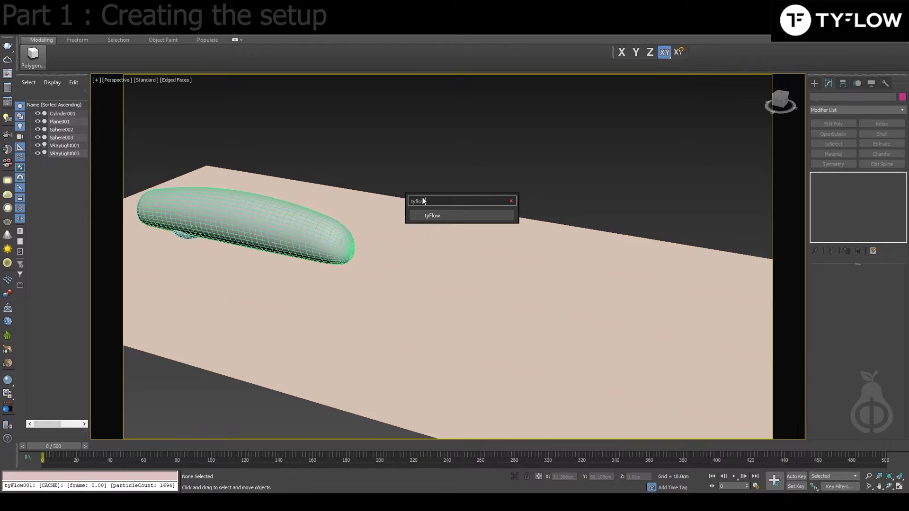
pyautogui.press('Return')
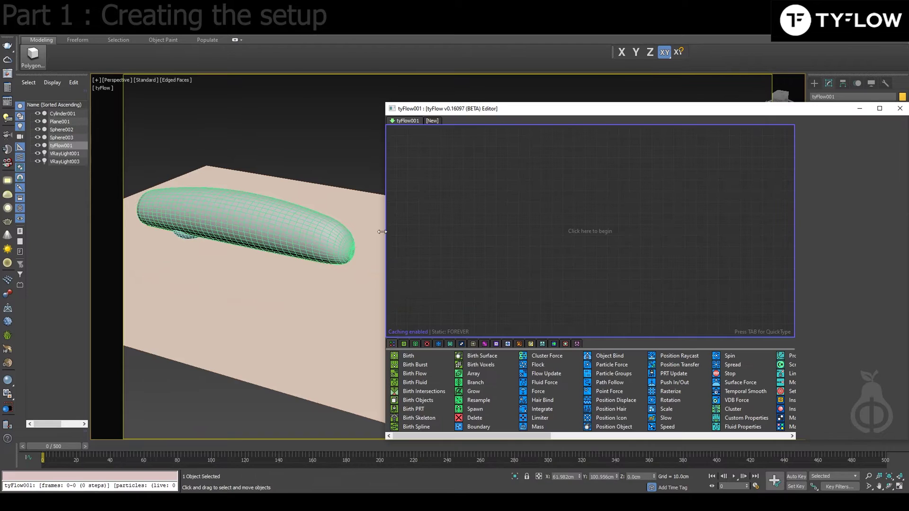
pyautogui.moveTo(417, 400); pyautogui.dragTo(473, 171)
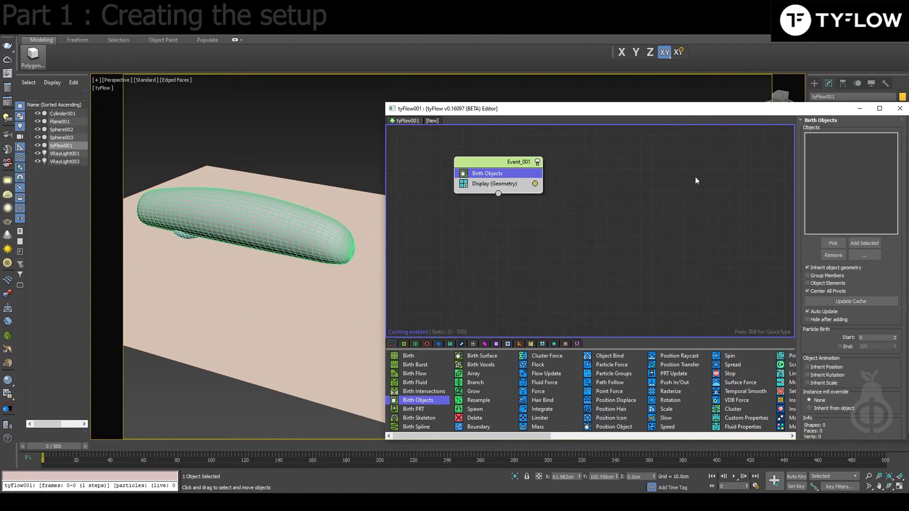
pyautogui.click(284, 222)
# Step: Add a Cloth Bind operator to Event_001 via QuickType 'clot'
pyautogui.press('Tab')
pyautogui.write('clot')
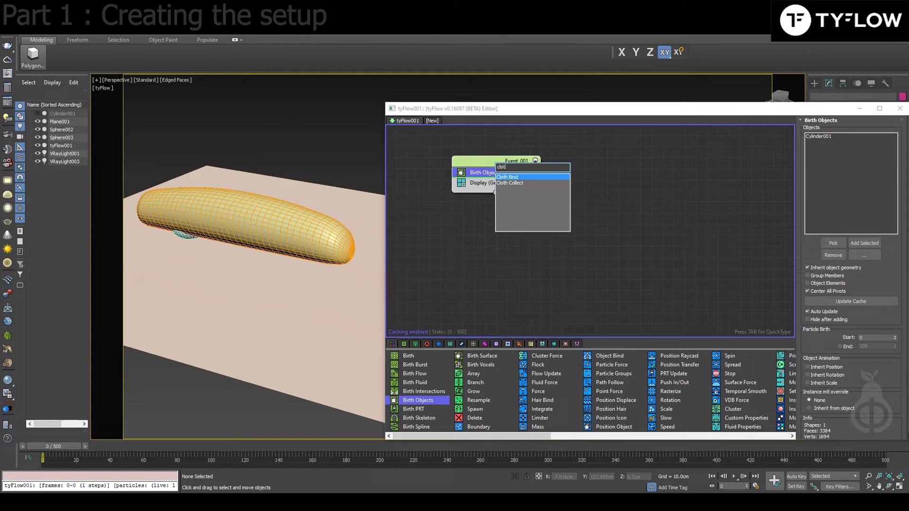
pyautogui.click(519, 177)
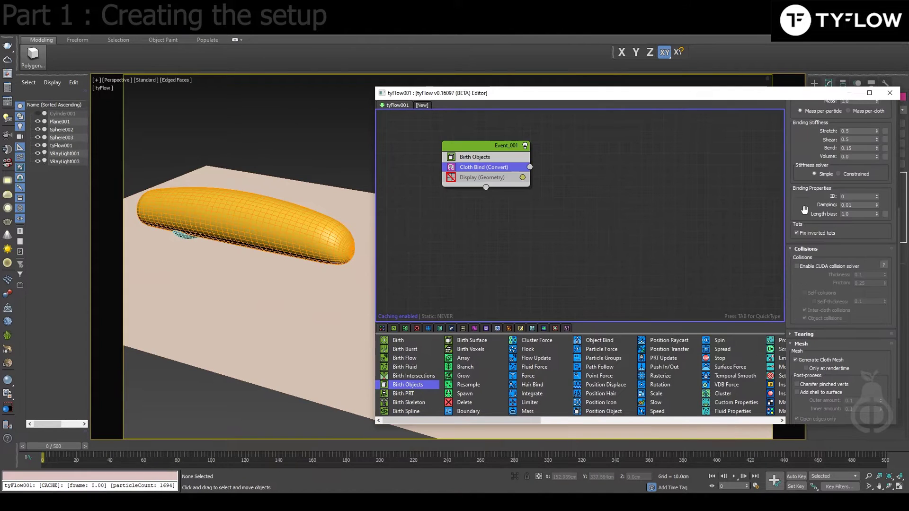
pyautogui.scroll(-2, 813, 259)
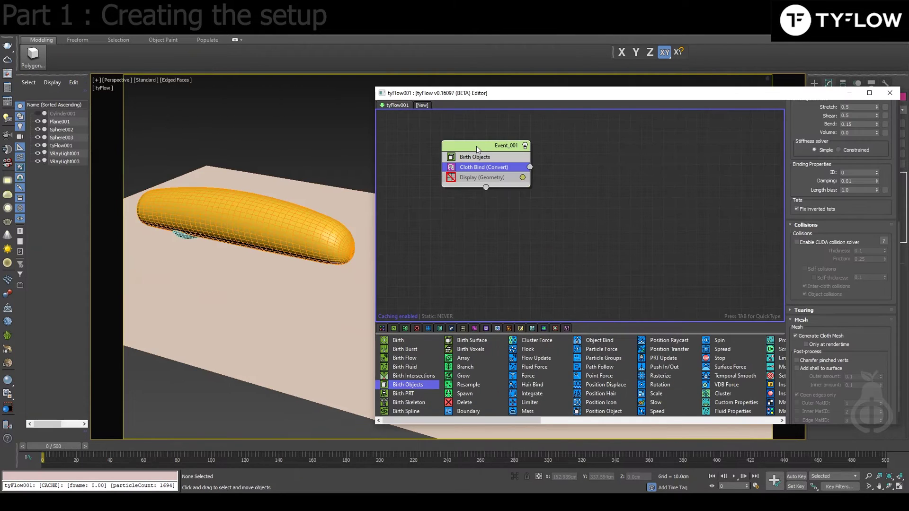
# Step: Insert a Surface Test (Distance) operator into Event_001 via QuickType 'sur'
pyautogui.press('Tab')
pyautogui.write('s')
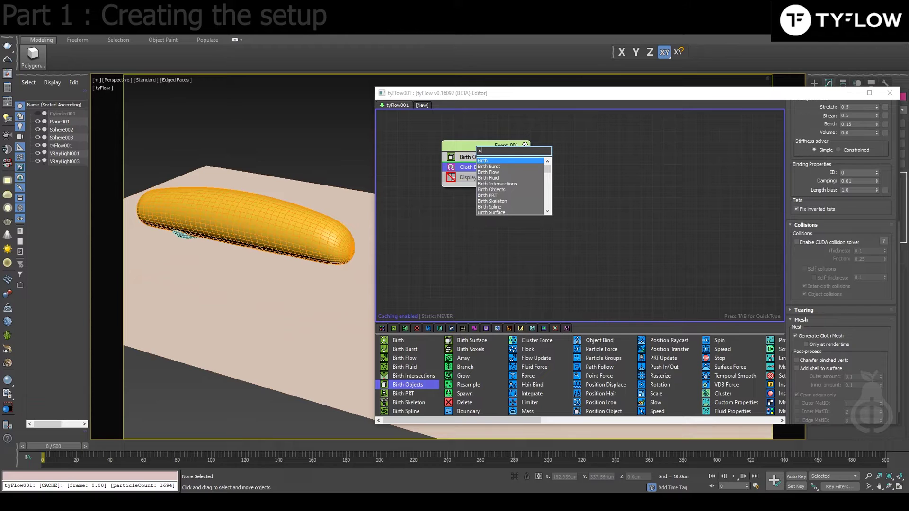
pyautogui.write('ur')
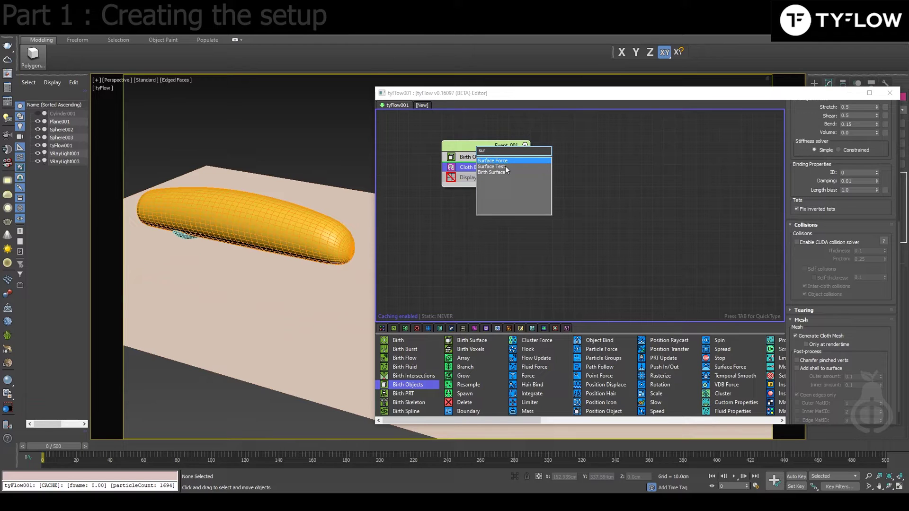
pyautogui.press('Down')
pyautogui.press('Return')
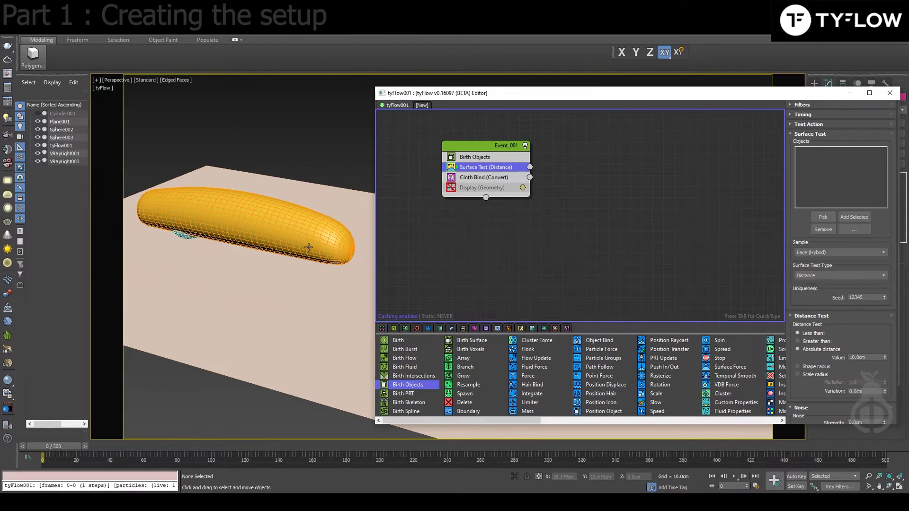
pyautogui.click(325, 247)
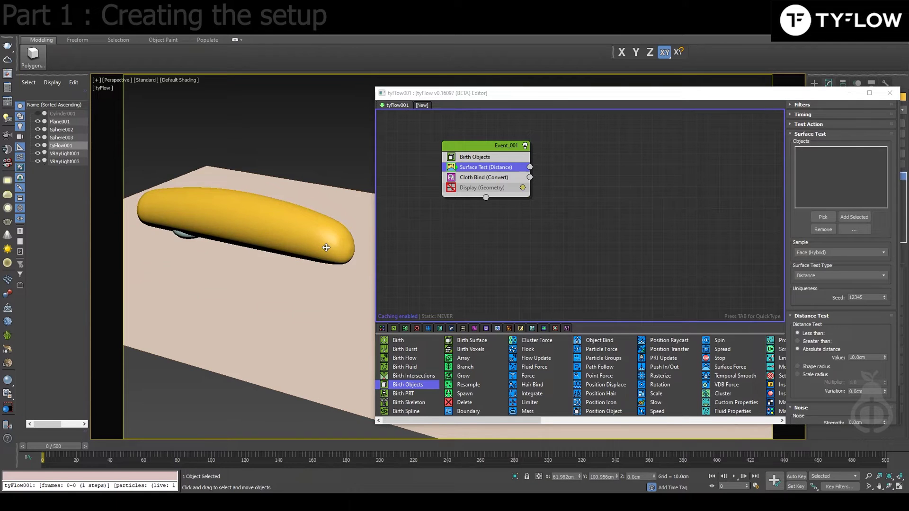
pyautogui.press('F3')
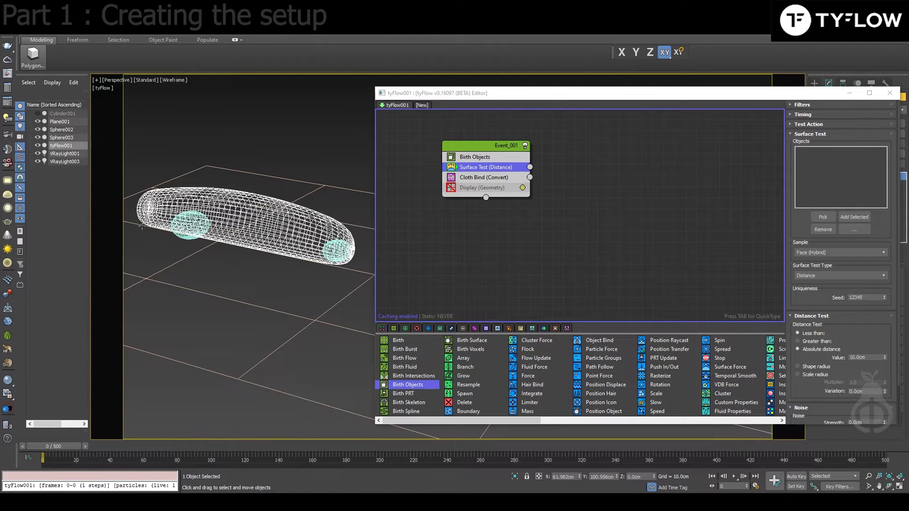
pyautogui.press('F3')
# Step: Start Event_002 with PhysX Switch (Deactivate) and add an Object Bind operator to it
pyautogui.press('Tab')
pyautogui.write('phy')
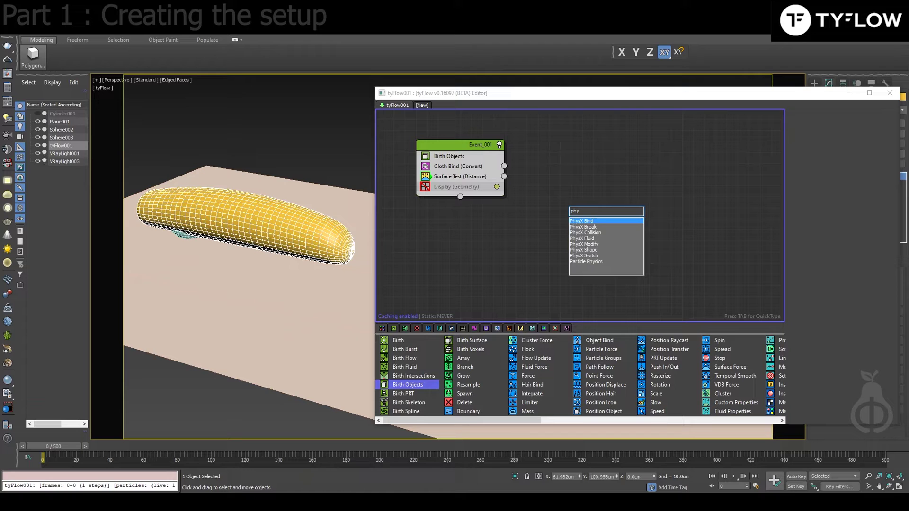
pyautogui.click(599, 255)
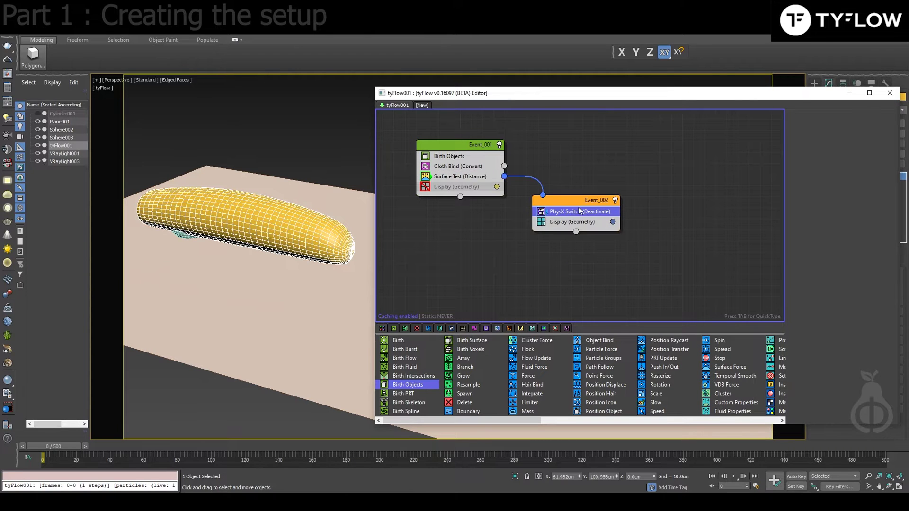
pyautogui.press('Tab')
pyautogui.write('obj')
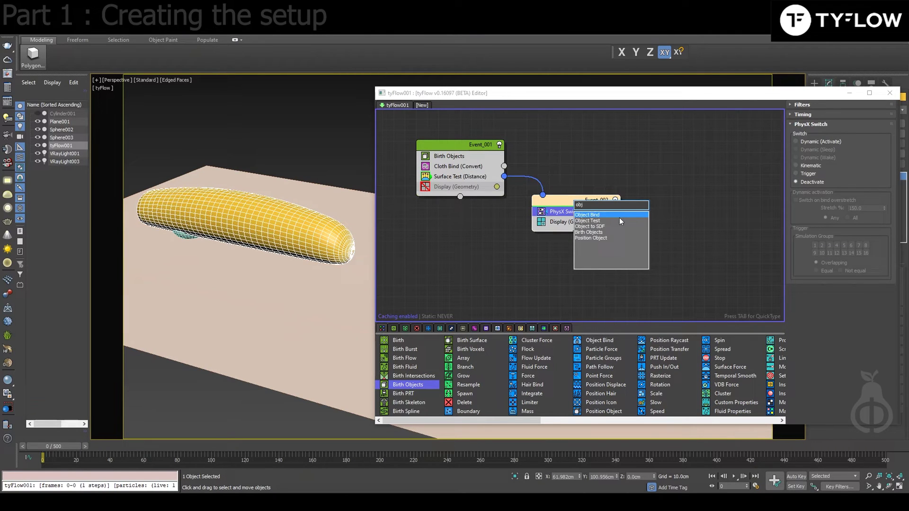
pyautogui.click(615, 215)
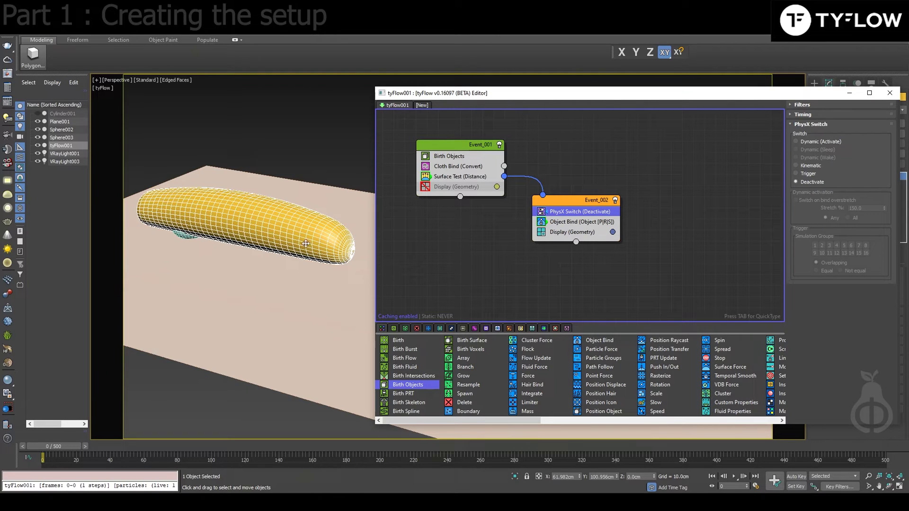
pyautogui.click(584, 223)
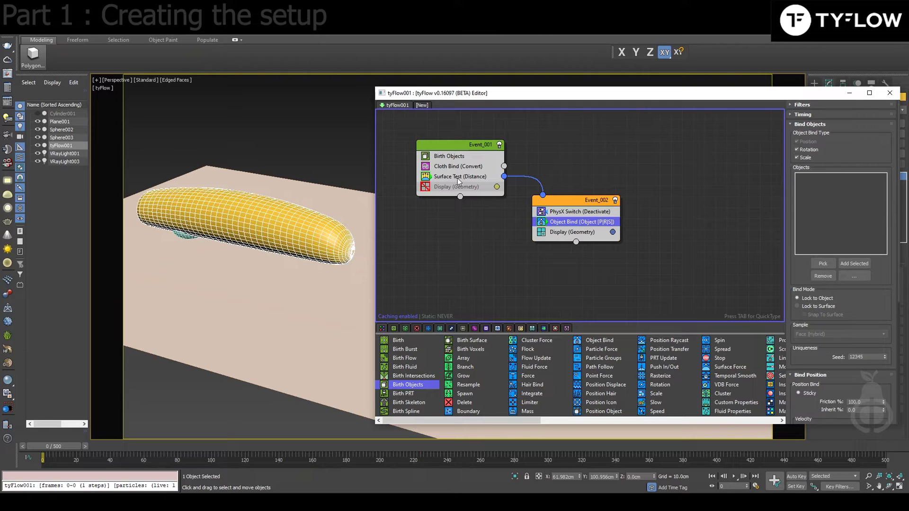
# Step: Bind Object Bind to the selected Sphere002 and Sphere003
pyautogui.click(67, 131)
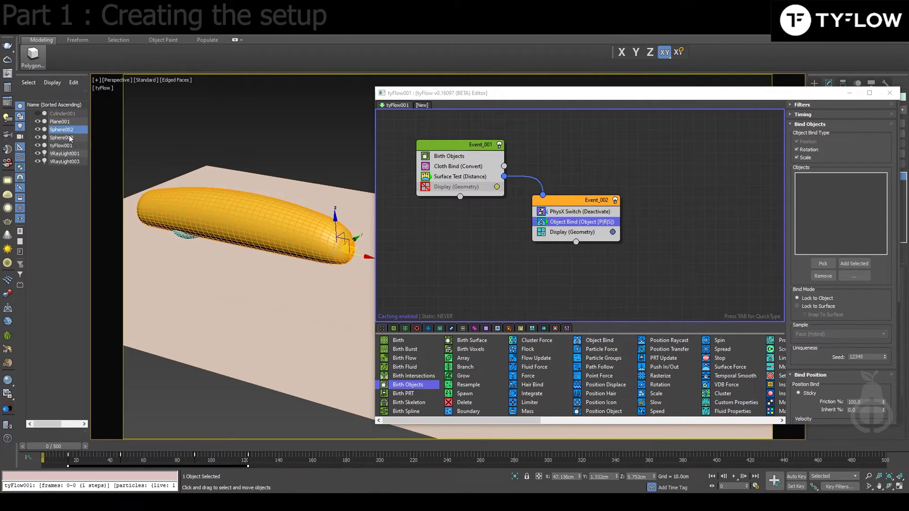
pyautogui.keyDown('ctrl'); pyautogui.click(61, 137); pyautogui.keyUp('ctrl')
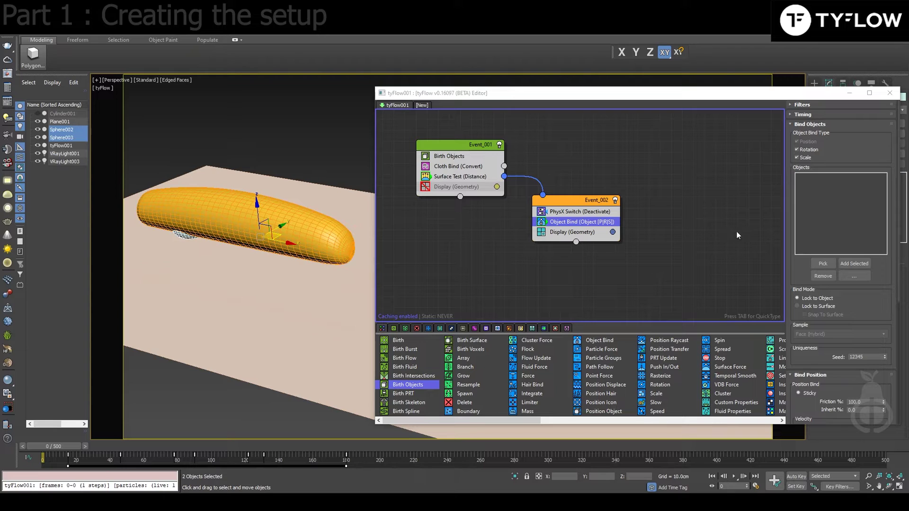
pyautogui.click(854, 263)
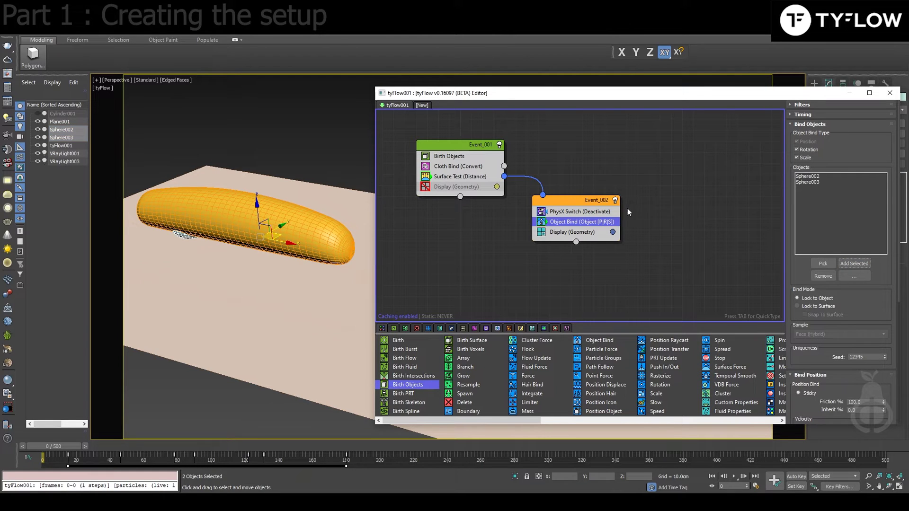
pyautogui.moveTo(590, 215); pyautogui.dragTo(593, 217)
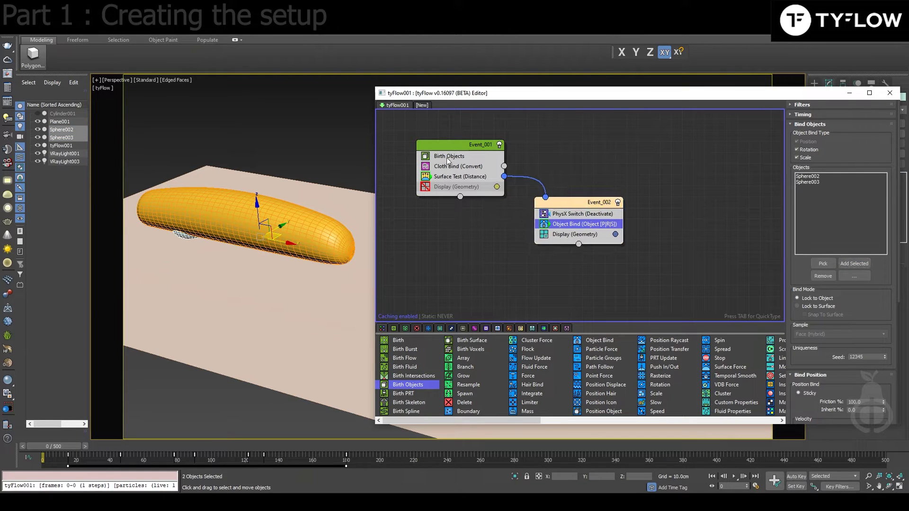
# Step: Add both spheres as Surface Test targets and lower the distance to about 8.4cm
pyautogui.click(453, 176)
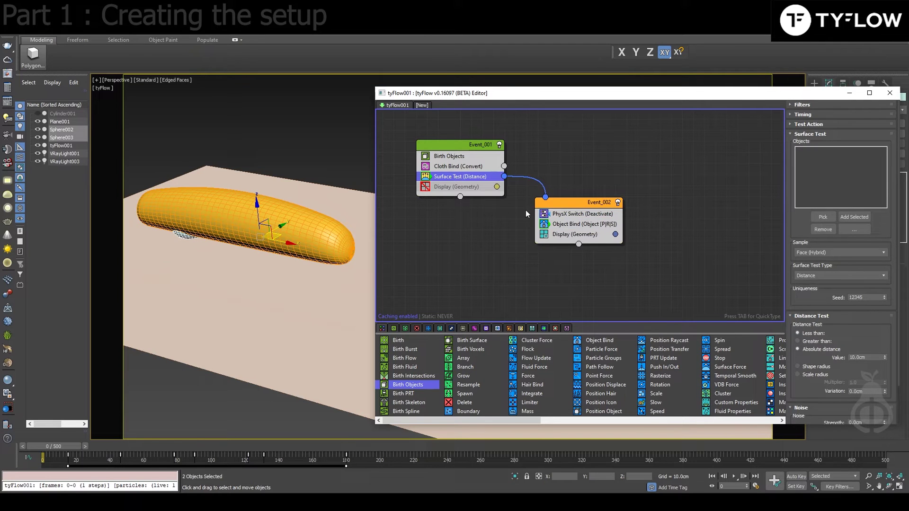
pyautogui.scroll(-2, 857, 302)
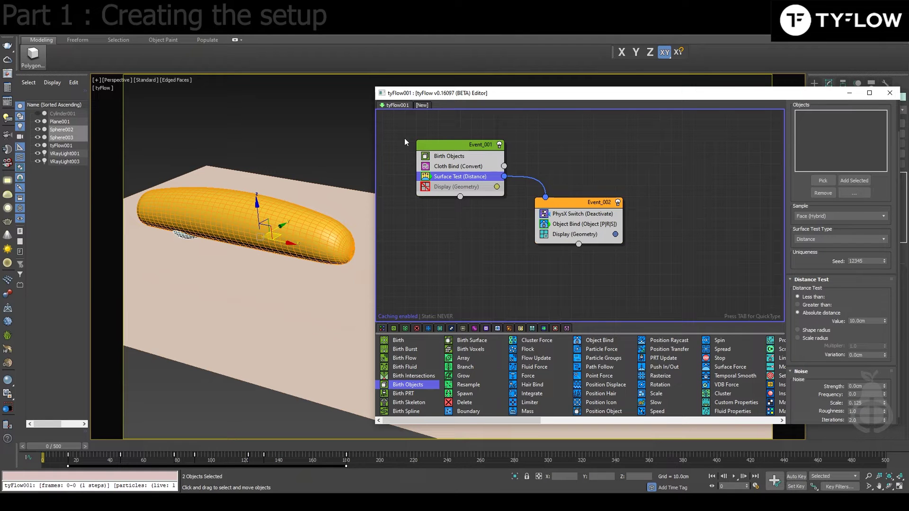
pyautogui.click(852, 180)
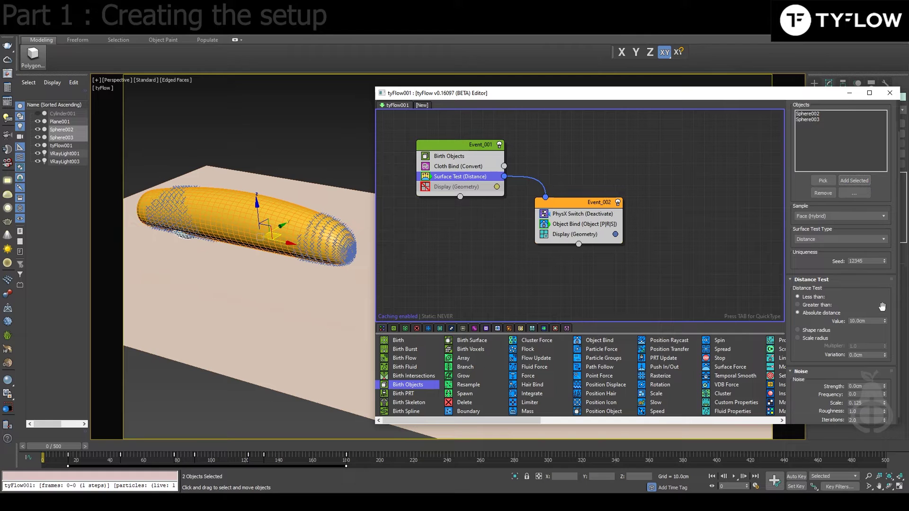
pyautogui.moveTo(884, 322)
pyautogui.mouseDown()
pyautogui.moveTo(885, 341)
pyautogui.moveTo(883, 317)
pyautogui.mouseUp()
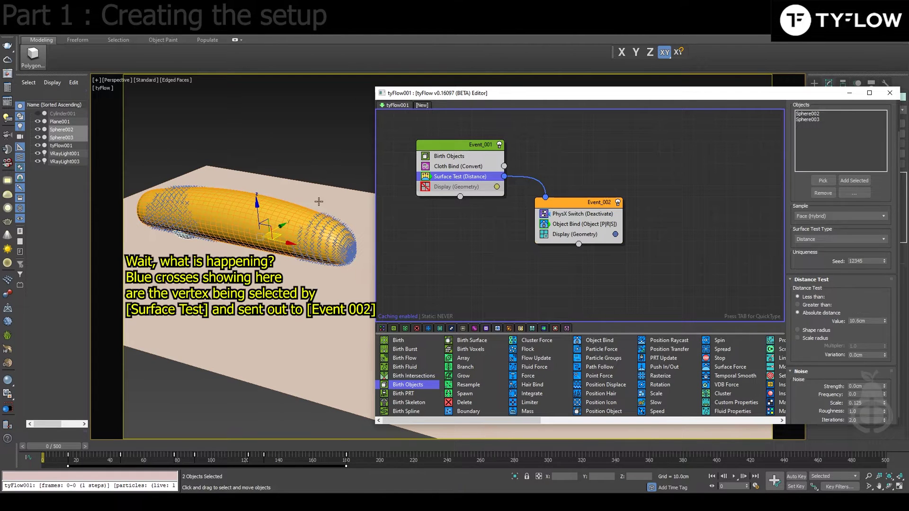
pyautogui.moveTo(884, 321); pyautogui.dragTo(884, 319)
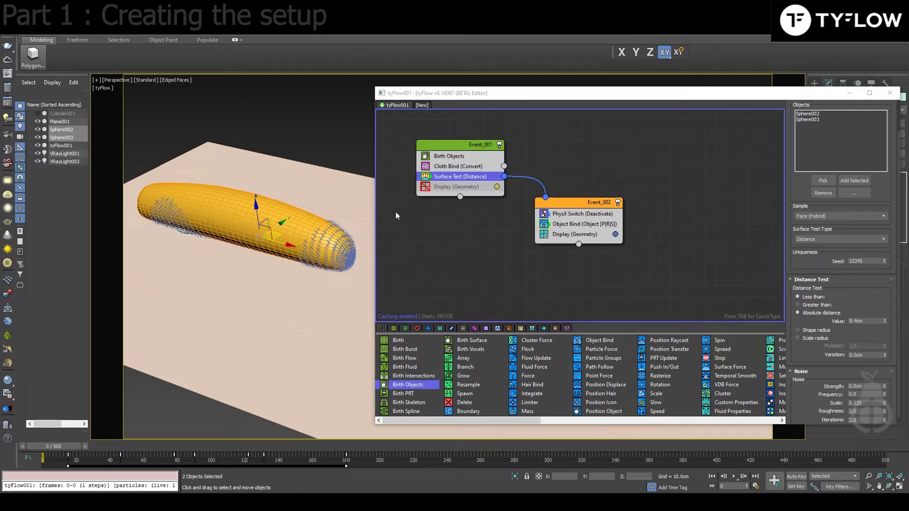
# Step: Play the simulation and scrub ahead to frame 141 to check the cached result
pyautogui.press('/')
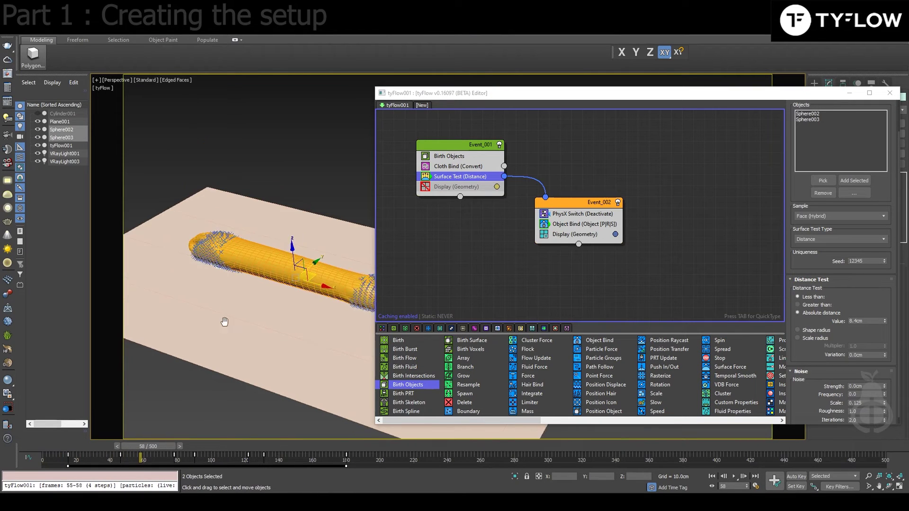
pyautogui.moveTo(154, 445); pyautogui.dragTo(329, 444)
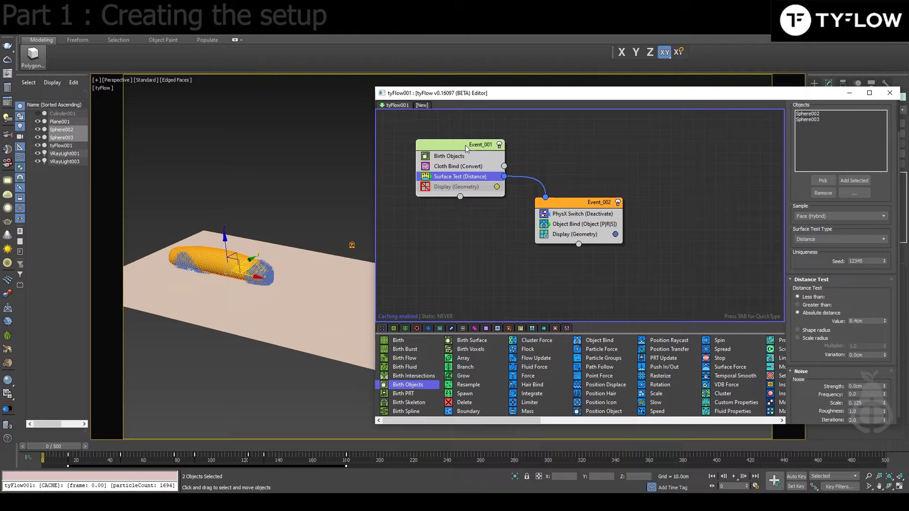
# Step: Add a Modify Bindings operator to Event_001, leaving its timing settings unchanged
pyautogui.moveTo(465, 146); pyautogui.dragTo(468, 147)
pyautogui.press('Tab')
pyautogui.write('m')
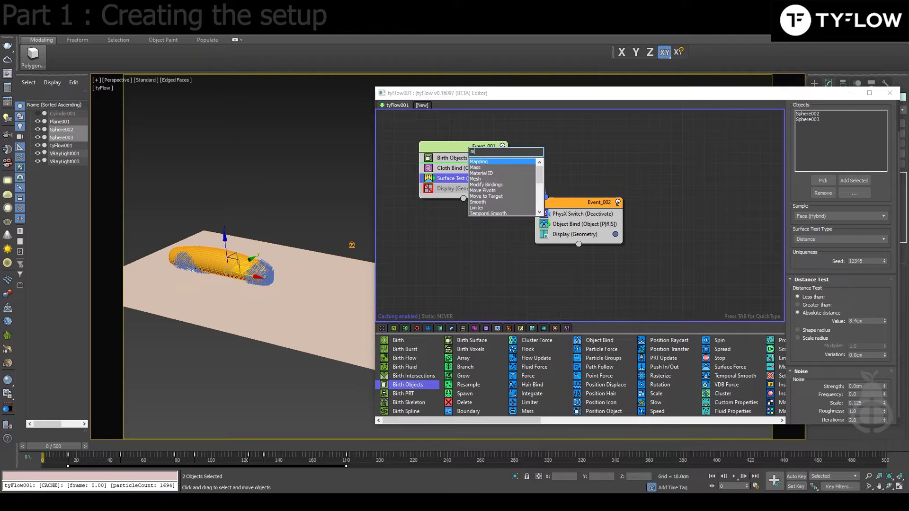
pyautogui.write('o')
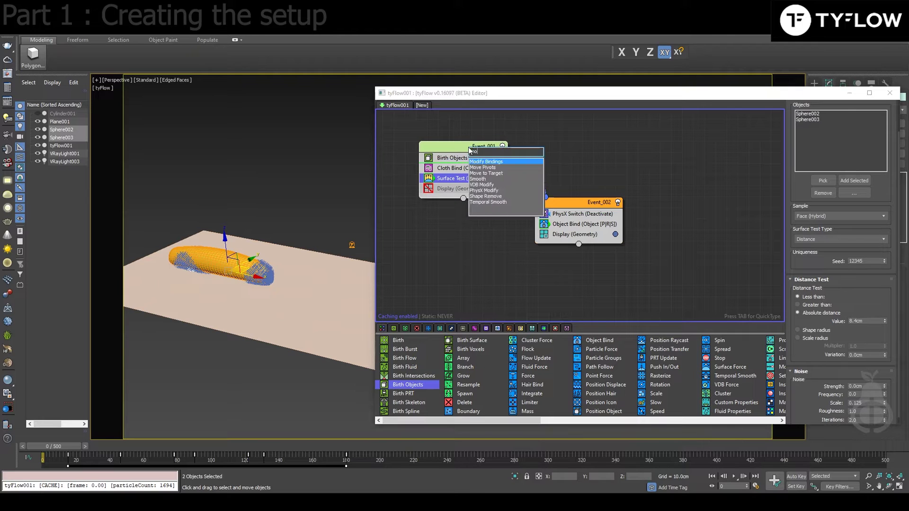
pyautogui.click(492, 162)
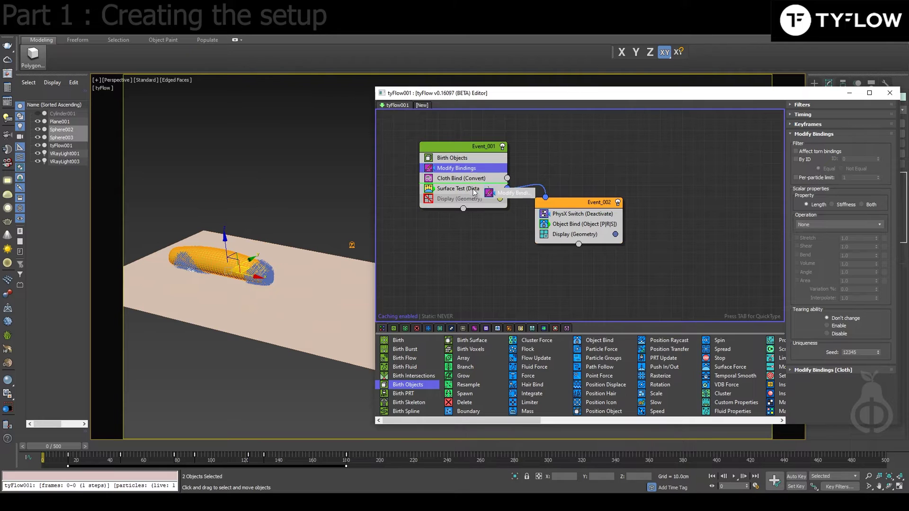
pyautogui.click(816, 117)
pyautogui.click(814, 126)
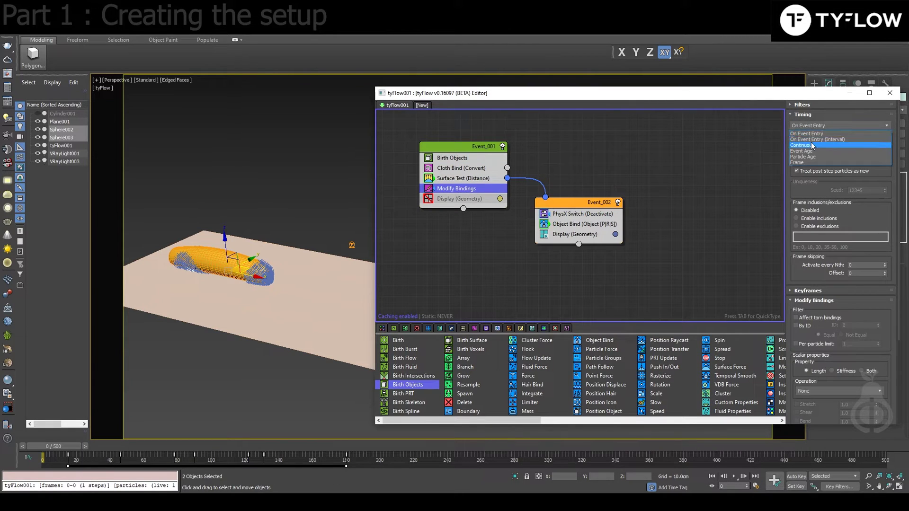
pyautogui.click(812, 145)
pyautogui.click(812, 114)
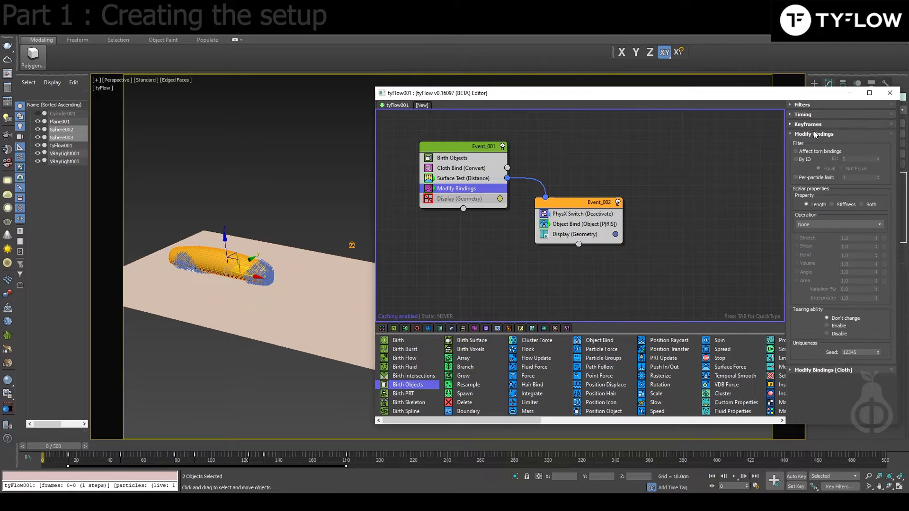
# Step: Set the cloth Inflation to 1.0cm and scrub to watch the worm puff up
pyautogui.click(821, 368)
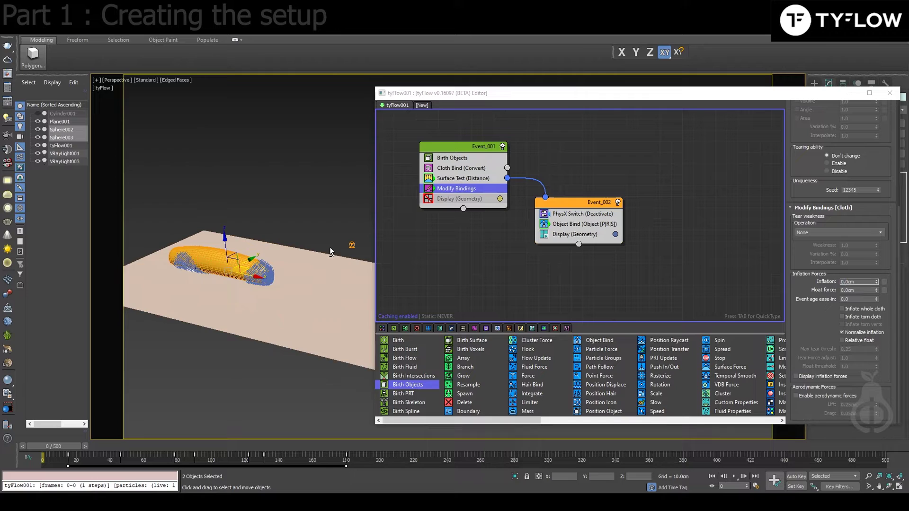
pyautogui.keyDown('alt'); pyautogui.moveTo(329, 247); pyautogui.dragTo(330, 257, button='middle'); pyautogui.keyUp('alt')
pyautogui.moveTo(857, 282); pyautogui.dragTo(818, 282)
pyautogui.write('1')
pyautogui.press('Return')
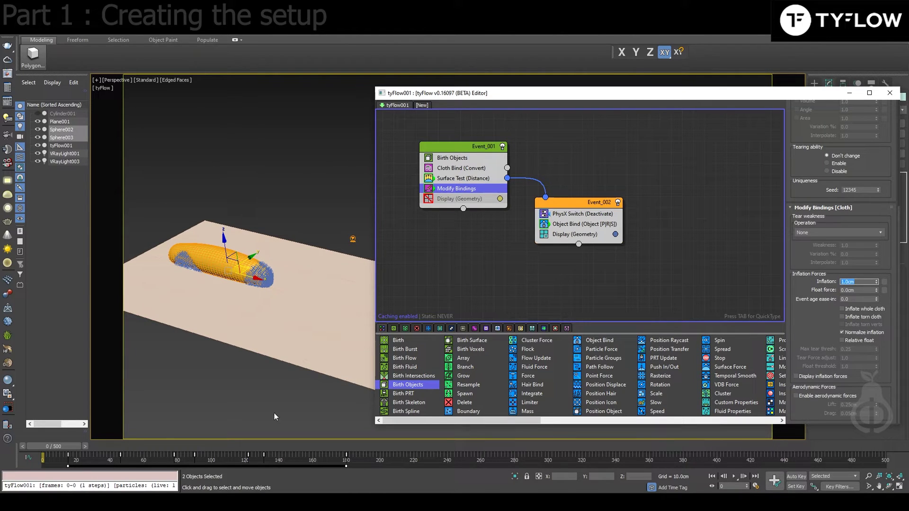
pyautogui.moveTo(42, 445); pyautogui.dragTo(220, 440)
pyautogui.keyDown('alt'); pyautogui.moveTo(222, 402); pyautogui.dragTo(239, 321, button='middle'); pyautogui.keyUp('alt')
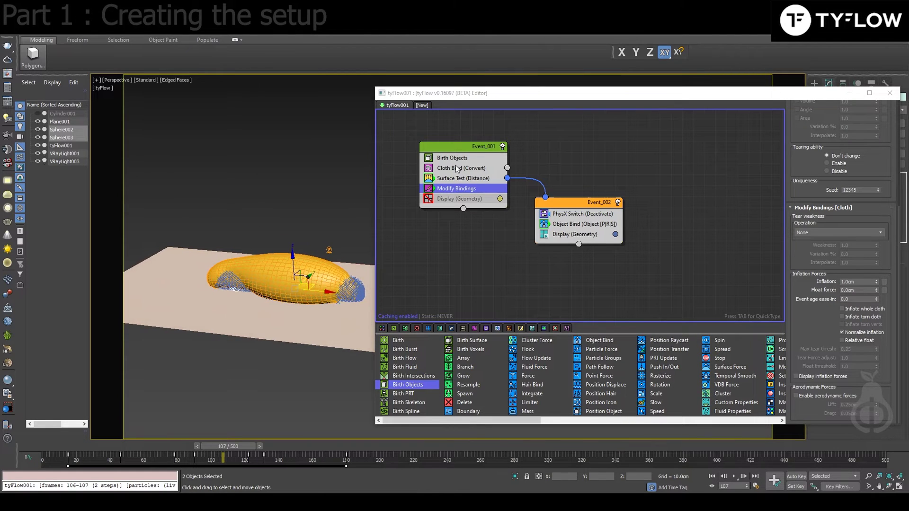
# Step: Add a Collision operator to Event_001 with Plane001 as its collider
pyautogui.click(48, 452)
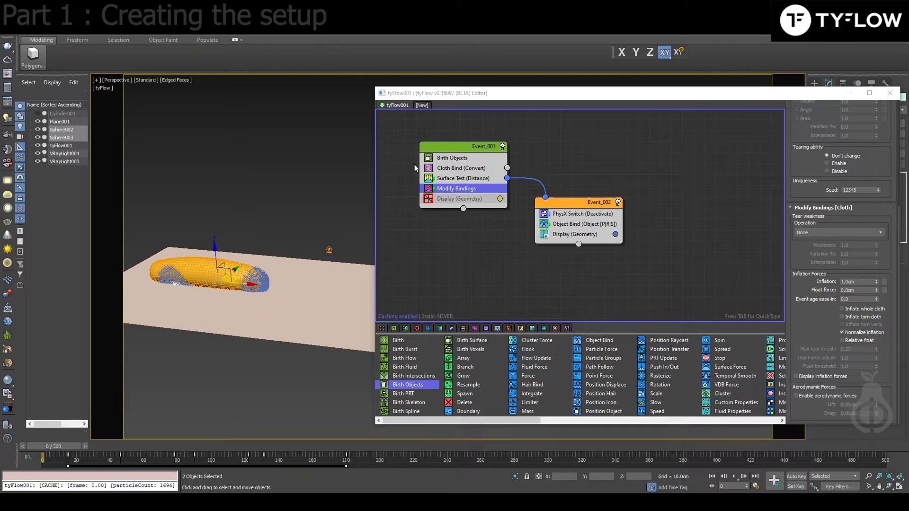
pyautogui.click(447, 147)
pyautogui.press('Tab')
pyautogui.write('col')
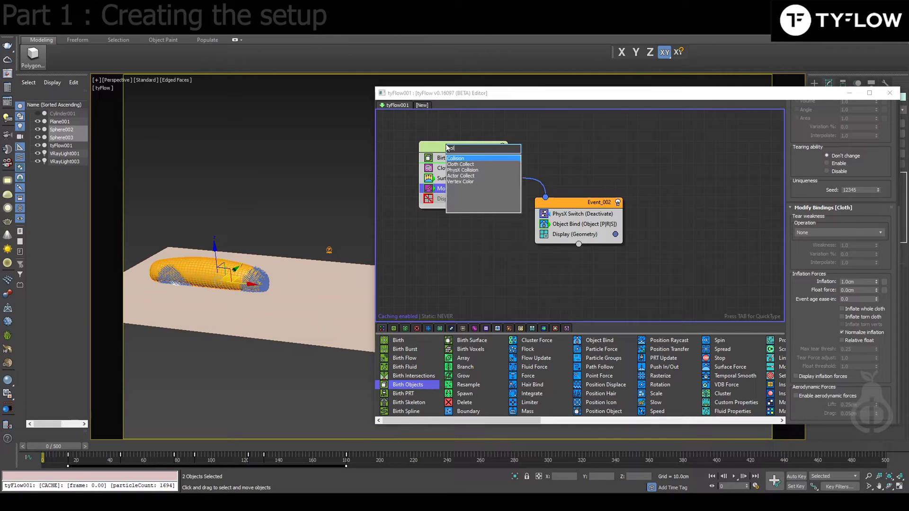
pyautogui.click(471, 159)
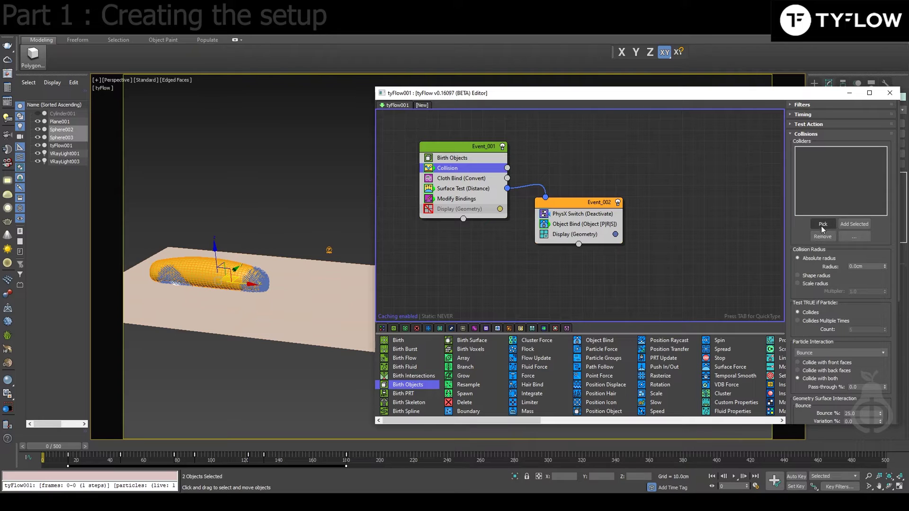
pyautogui.click(822, 225)
pyautogui.click(324, 290)
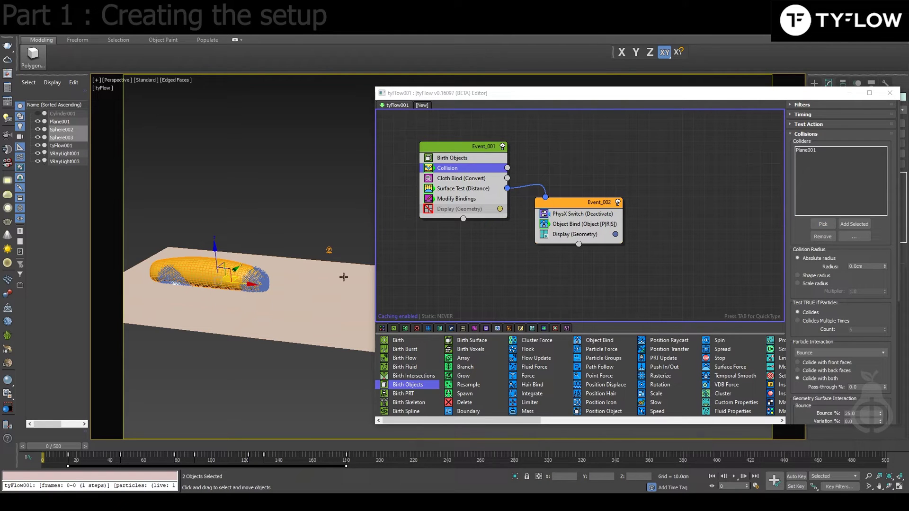
# Step: Preview the worm landing on the floor from a low angle at frames 61 and 111
pyautogui.keyDown('alt'); pyautogui.moveTo(290, 314); pyautogui.dragTo(109, 462, button='middle'); pyautogui.keyUp('alt')
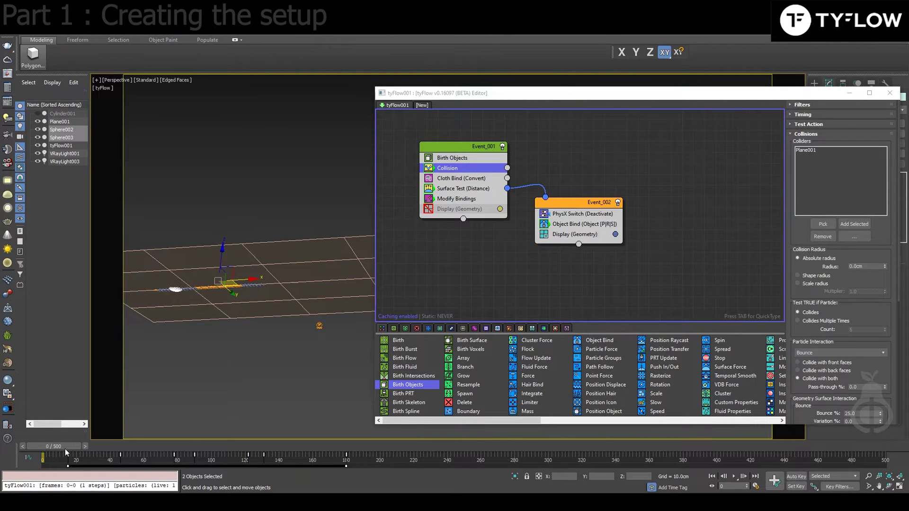
pyautogui.moveTo(67, 451); pyautogui.dragTo(162, 453)
pyautogui.scroll(10, 280, 299)
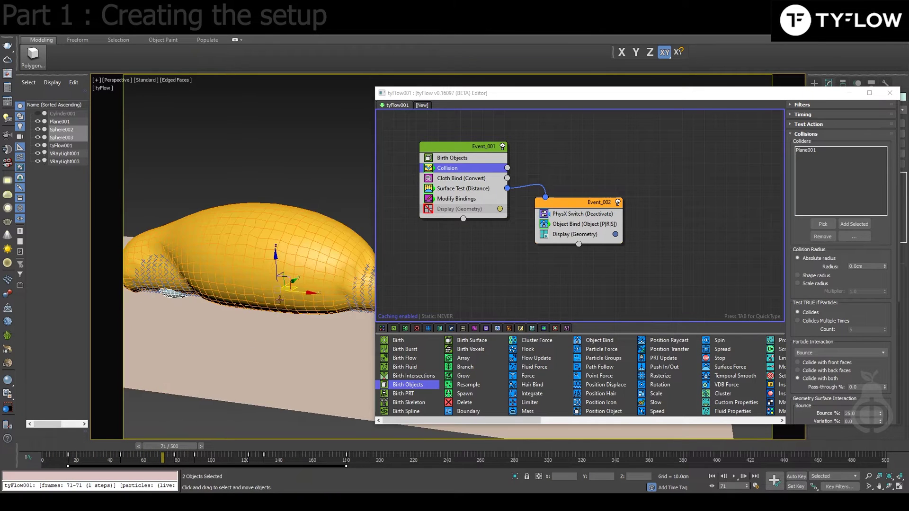
pyautogui.hotkey('shift', 'z')
pyautogui.hotkey('shift', 'z')
pyautogui.hotkey('shift', 'y')
pyautogui.hotkey('shift', 'y')
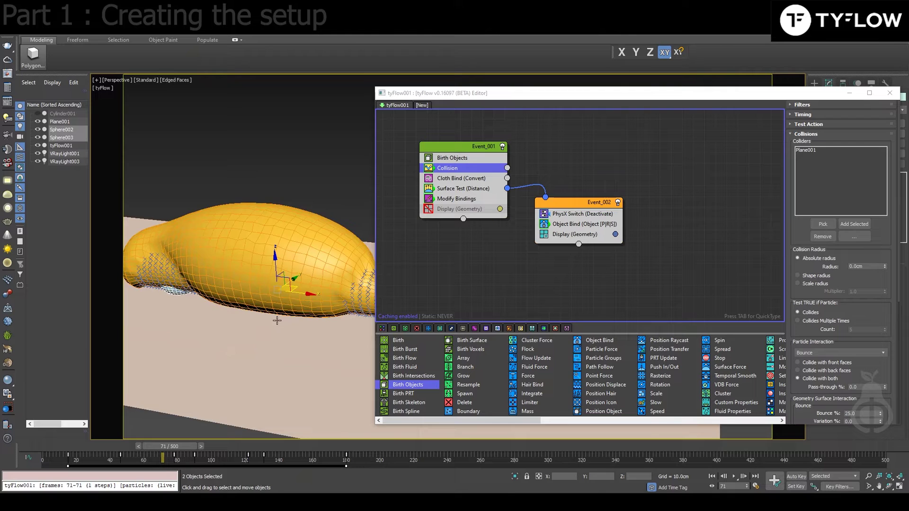
pyautogui.scroll(-5, 277, 321)
pyautogui.moveTo(40, 459); pyautogui.dragTo(62, 448)
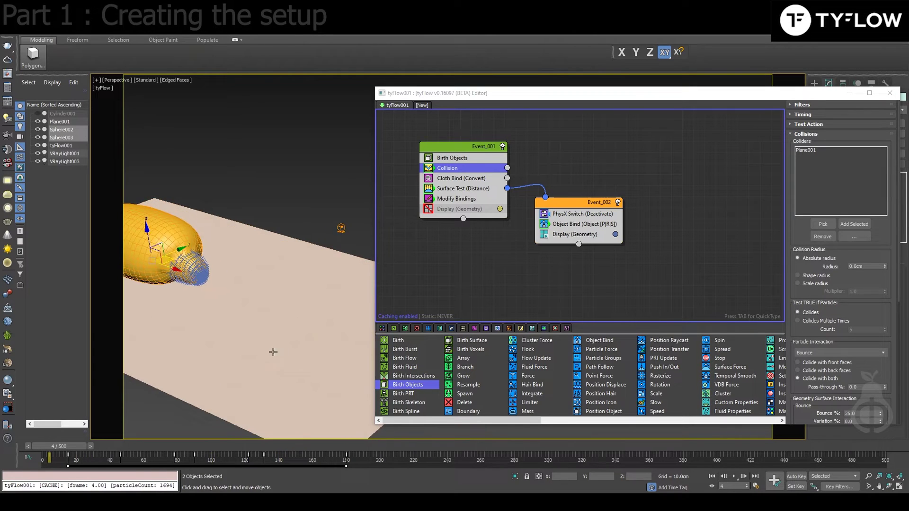
pyautogui.moveTo(272, 351); pyautogui.dragTo(366, 370, button='middle')
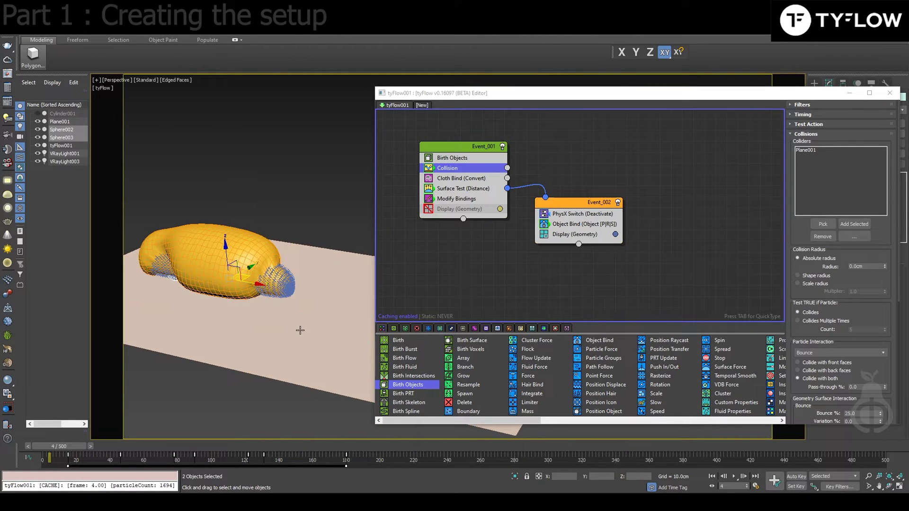
# Step: Pull Modify Bindings out of Event_001 into its own new Event_003
pyautogui.moveTo(455, 149); pyautogui.dragTo(453, 154)
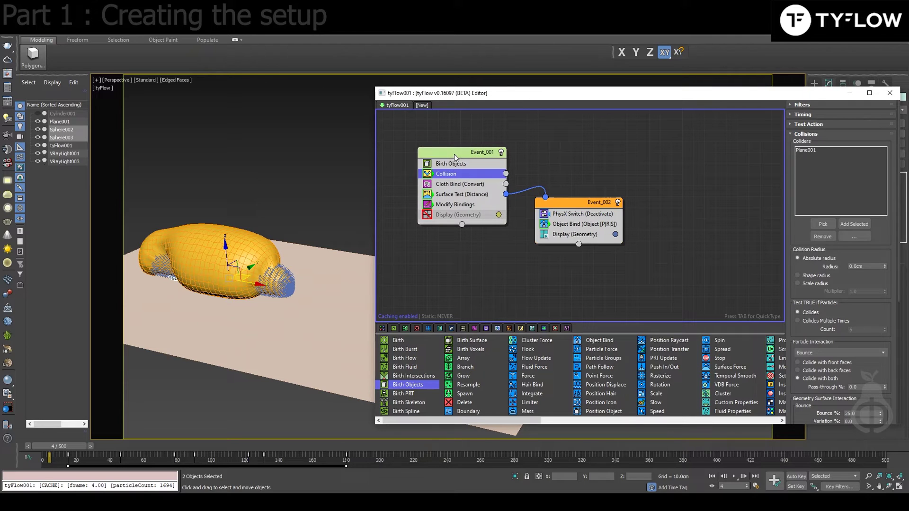
pyautogui.click(469, 226)
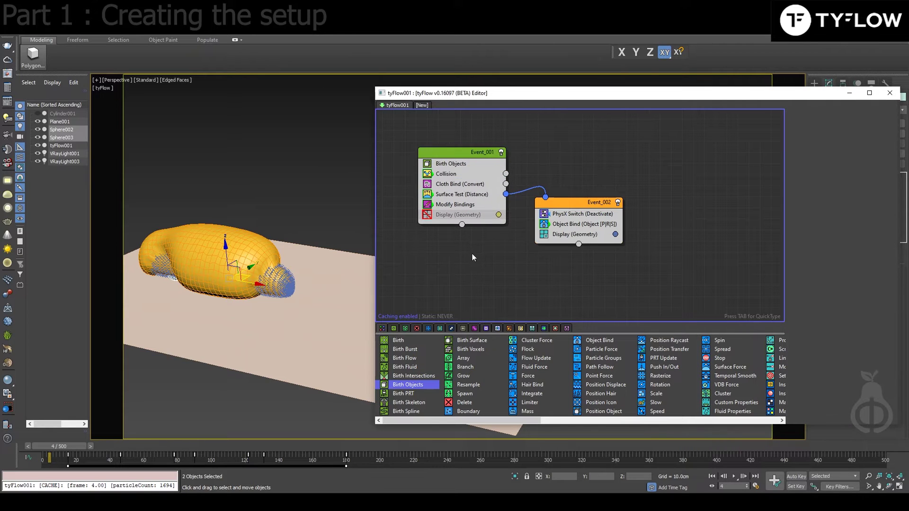
pyautogui.moveTo(477, 272); pyautogui.dragTo(478, 231, button='middle')
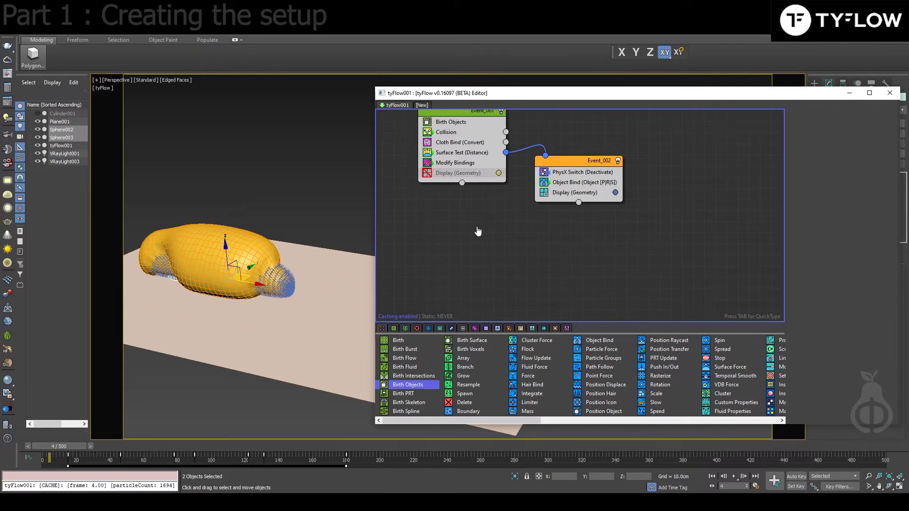
pyautogui.click(450, 166)
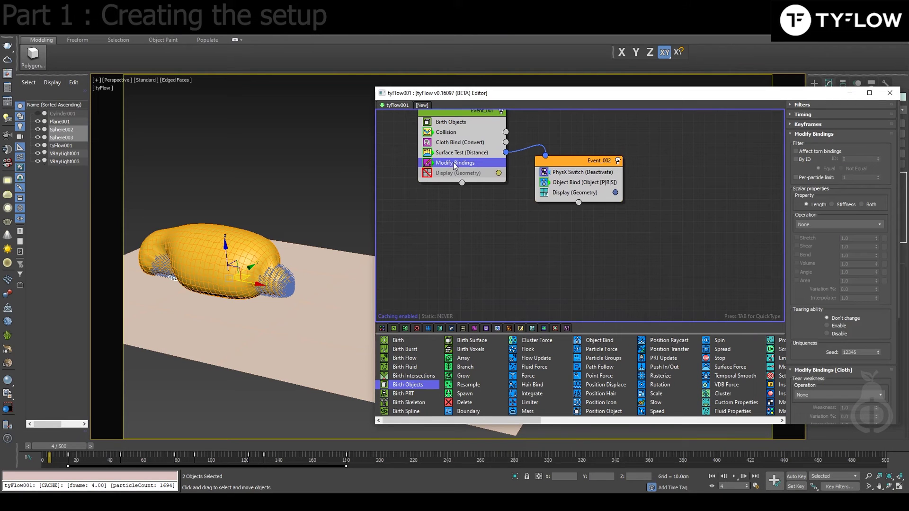
pyautogui.moveTo(452, 163); pyautogui.dragTo(462, 234)
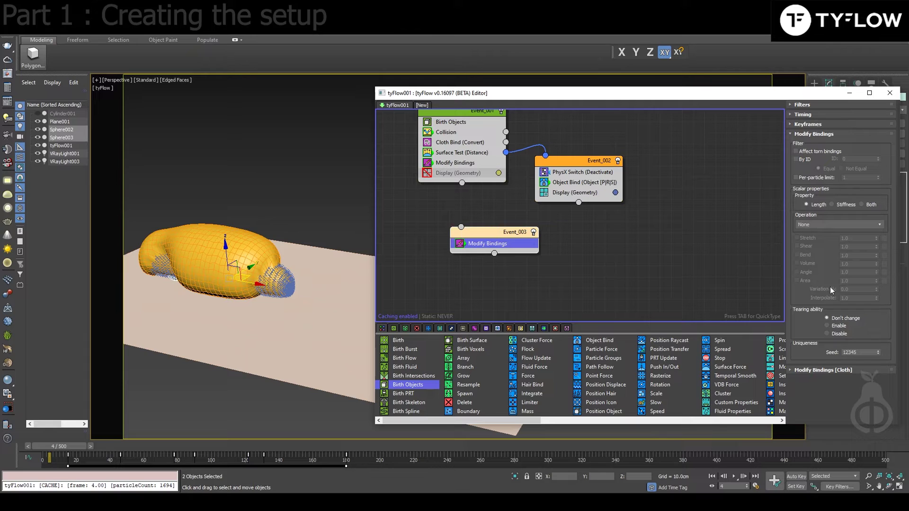
# Step: Set its cloth Inflation to 2.0cm and Float force to 0.5cm
pyautogui.click(820, 370)
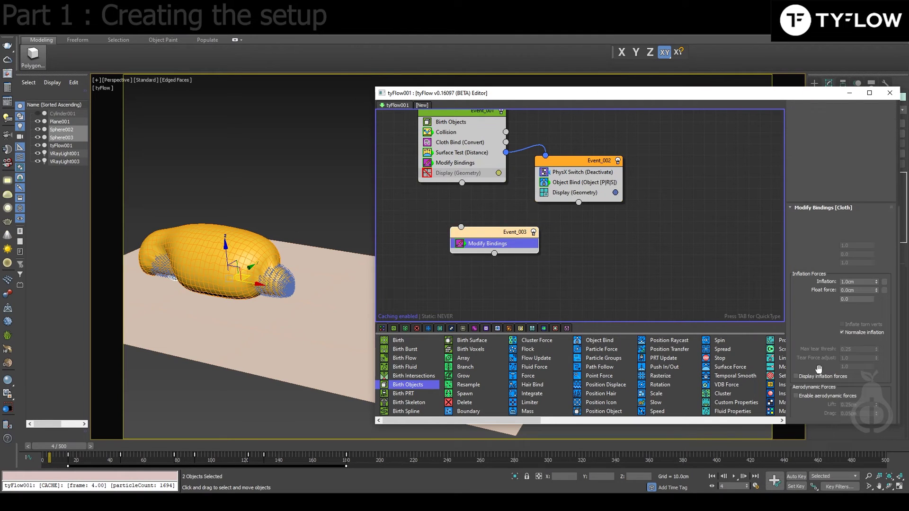
pyautogui.doubleClick(865, 281)
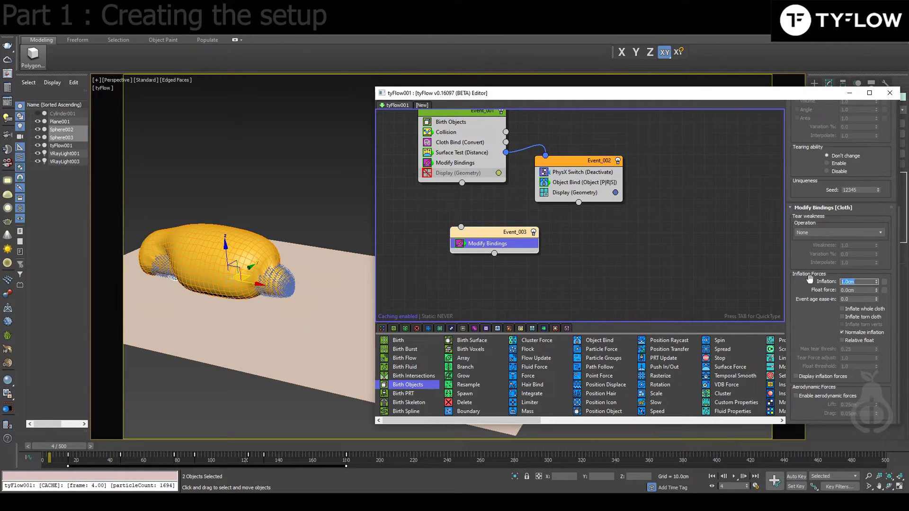
pyautogui.write('2')
pyautogui.press('Return')
pyautogui.press('Tab')
pyautogui.write('0.5')
pyautogui.press('Return')
pyautogui.moveTo(570, 262); pyautogui.dragTo(576, 262, button='middle')
pyautogui.moveTo(512, 234); pyautogui.dragTo(522, 248)
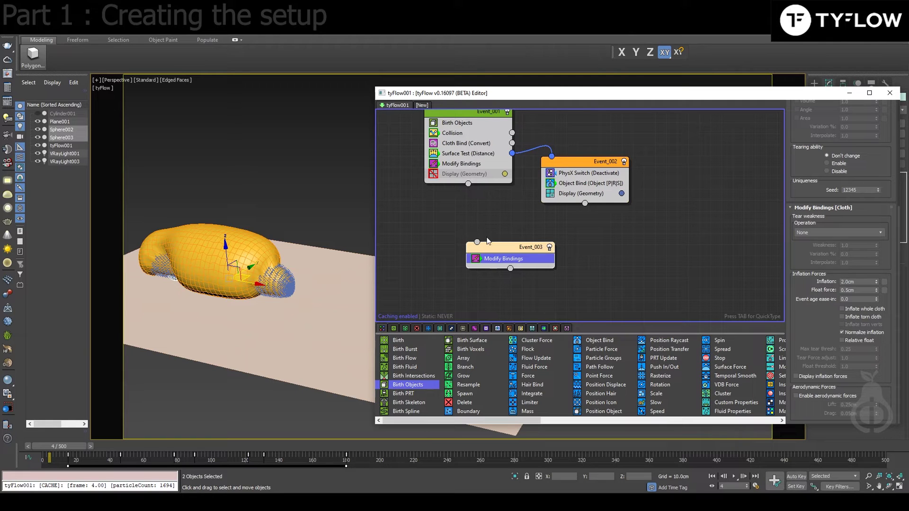
# Step: Add a Time Test to Event_001 with an age threshold of 60
pyautogui.moveTo(489, 113); pyautogui.dragTo(488, 121)
pyautogui.press('Tab')
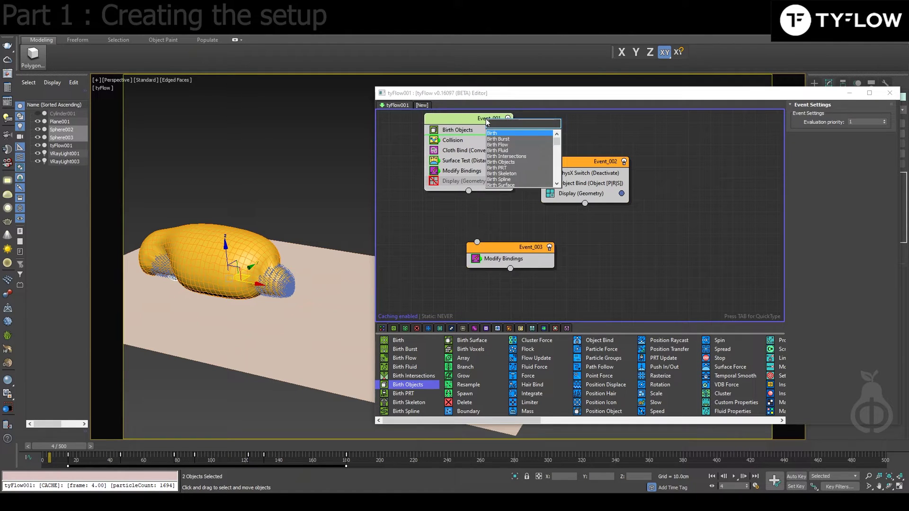
pyautogui.write('time')
pyautogui.press('Return')
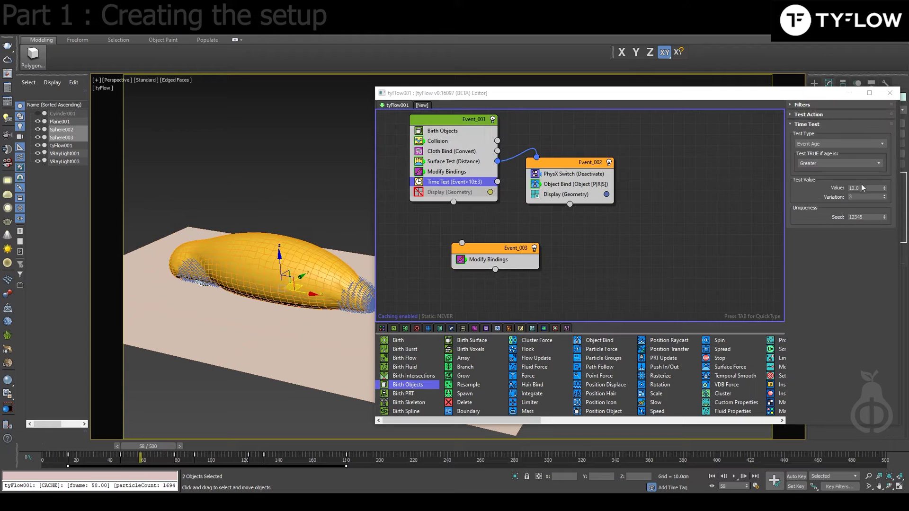
pyautogui.write('60')
pyautogui.press('Return')
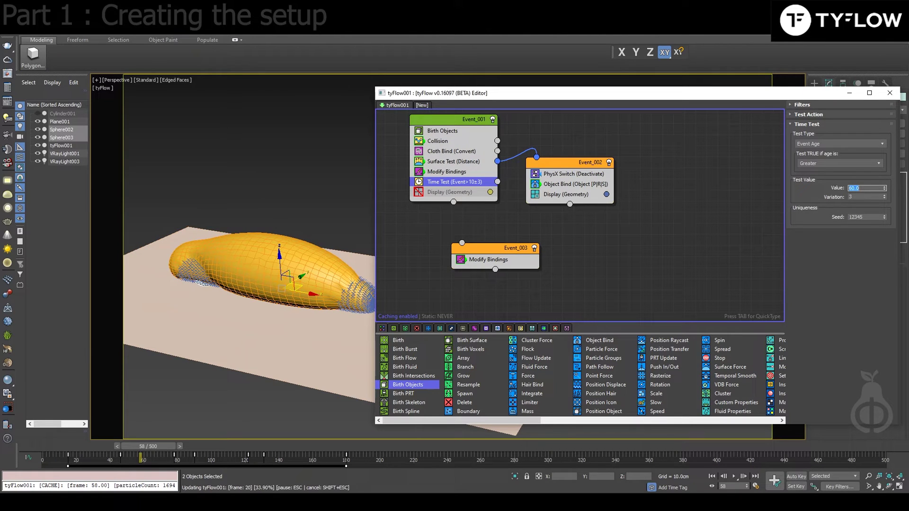
# Step: Copy the Time Test into Event_002 below Object Bind and wire Event_001's output onward
pyautogui.moveTo(446, 115); pyautogui.dragTo(445, 116)
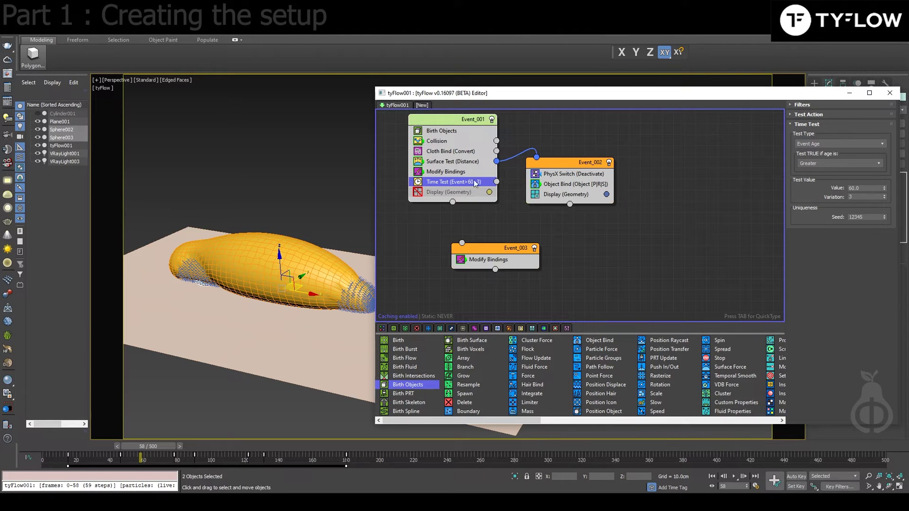
pyautogui.moveTo(451, 184); pyautogui.dragTo(578, 192)
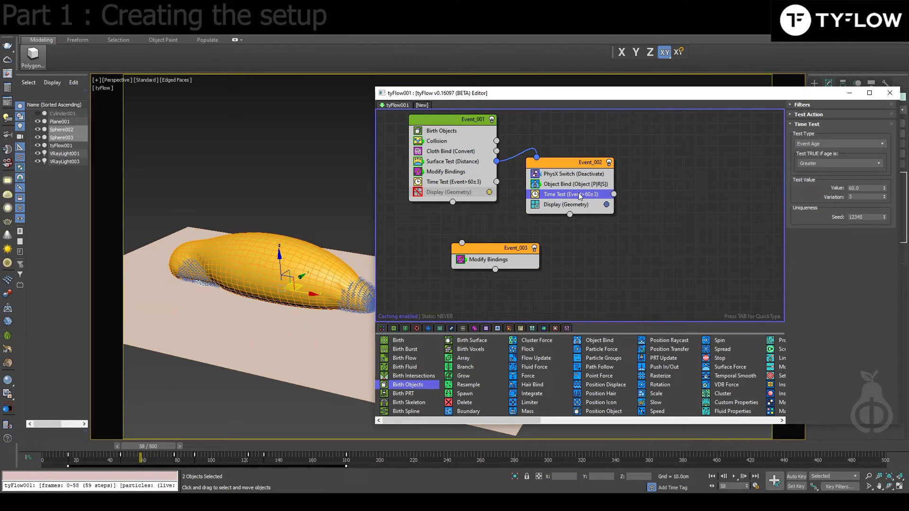
pyautogui.moveTo(496, 182); pyautogui.dragTo(504, 191)
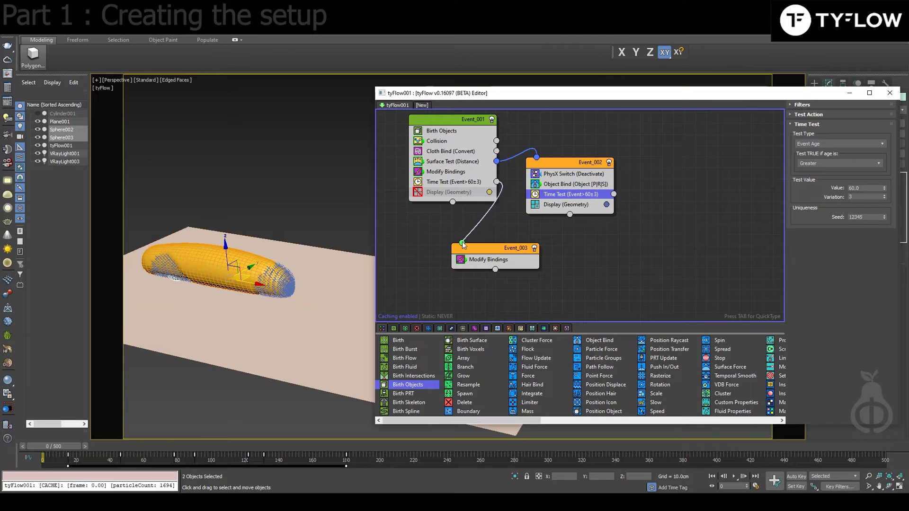
# Step: Wire both Time Test outputs into Event_003 and bend the Event_002 wire around a control point
pyautogui.moveTo(462, 245); pyautogui.dragTo(462, 244)
pyautogui.moveTo(613, 194); pyautogui.dragTo(502, 258)
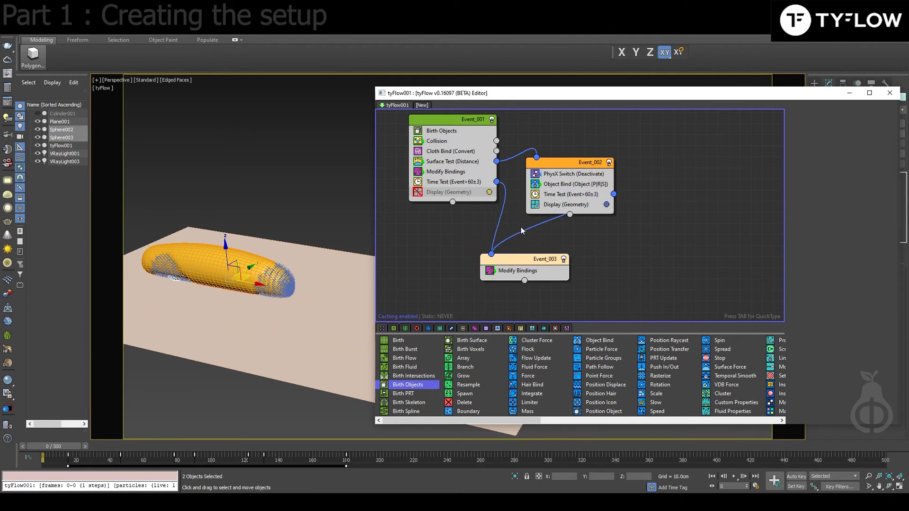
pyautogui.rightClick(535, 225)
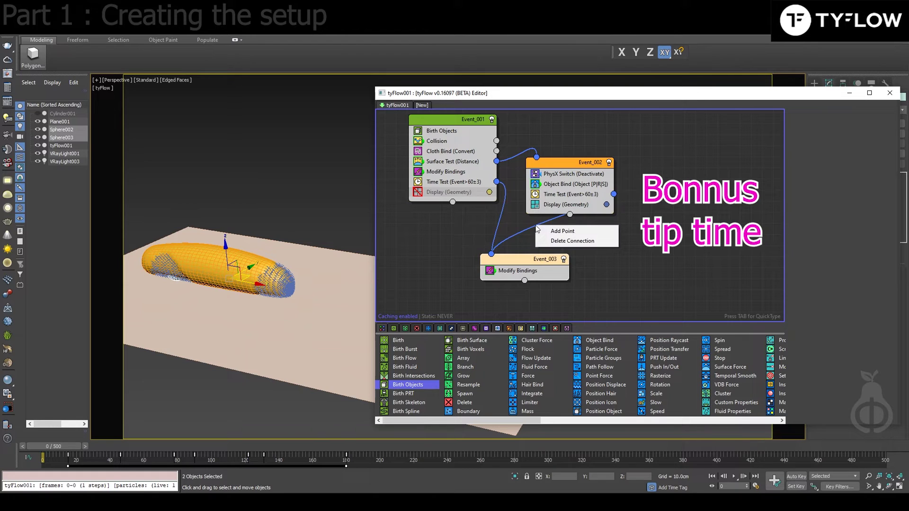
pyautogui.click(548, 230)
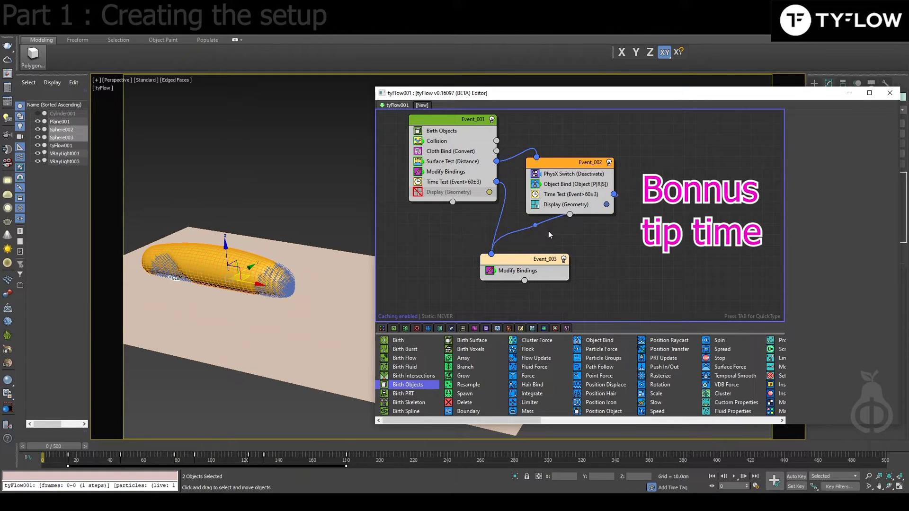
pyautogui.moveTo(537, 227); pyautogui.dragTo(622, 222)
# Step: Nudge Event_003 up and right, then scrub to frame 73 to watch the worm rise
pyautogui.moveTo(516, 267); pyautogui.dragTo(527, 257)
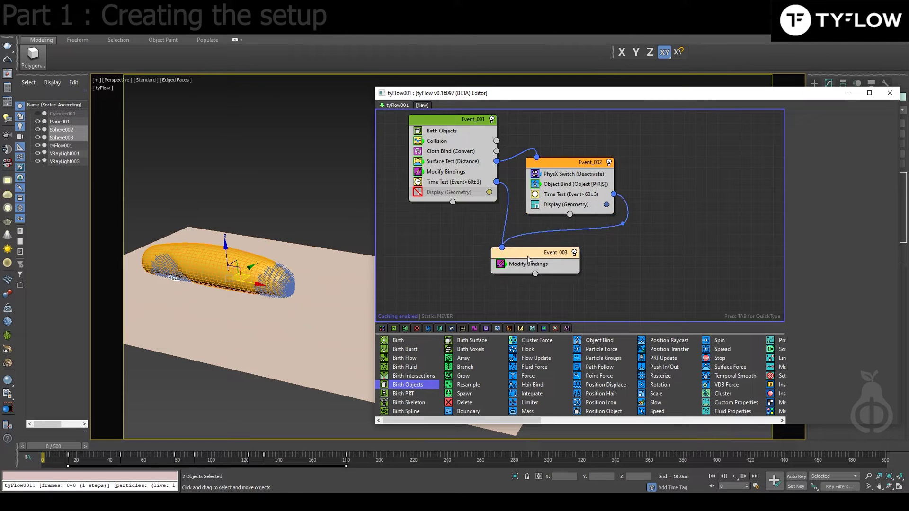
pyautogui.click(525, 286)
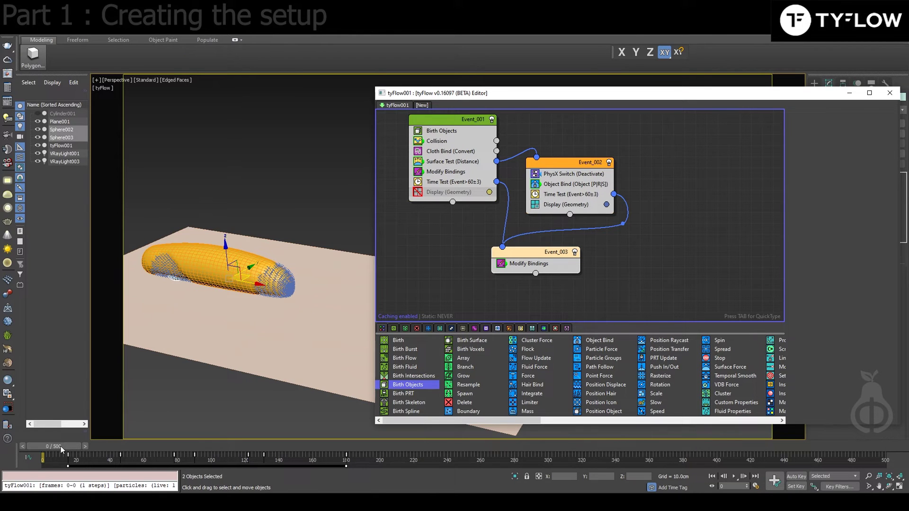
pyautogui.moveTo(61, 448); pyautogui.dragTo(172, 447)
# Step: Copy Event_002's Time Test (age > 60 ±3) into Event_003 below Modify Bindings
pyautogui.moveTo(488, 232); pyautogui.dragTo(482, 196, button='middle')
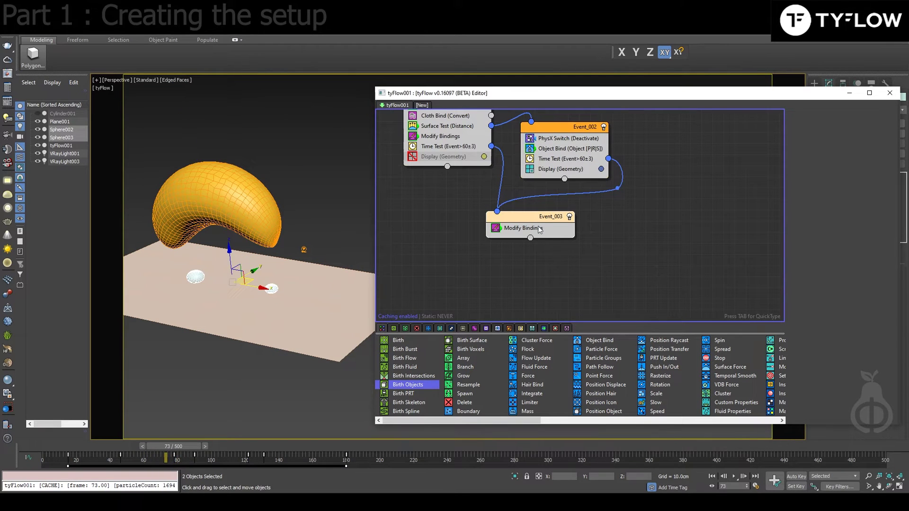
pyautogui.click(581, 161)
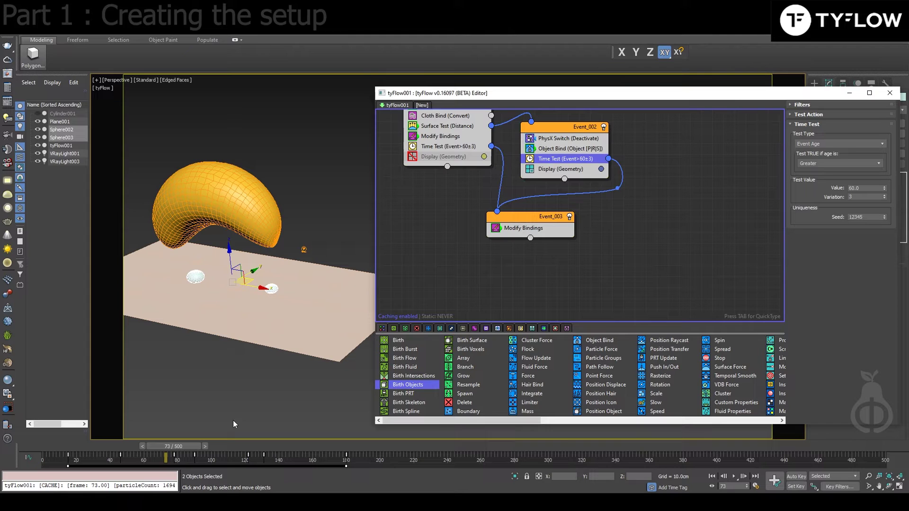
pyautogui.moveTo(588, 162); pyautogui.dragTo(542, 234)
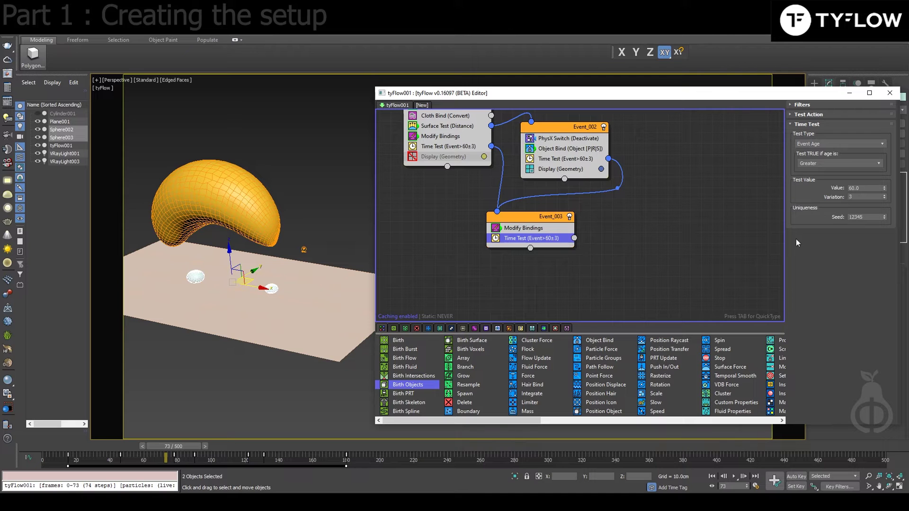
pyautogui.moveTo(608, 248); pyautogui.dragTo(589, 244, button='middle')
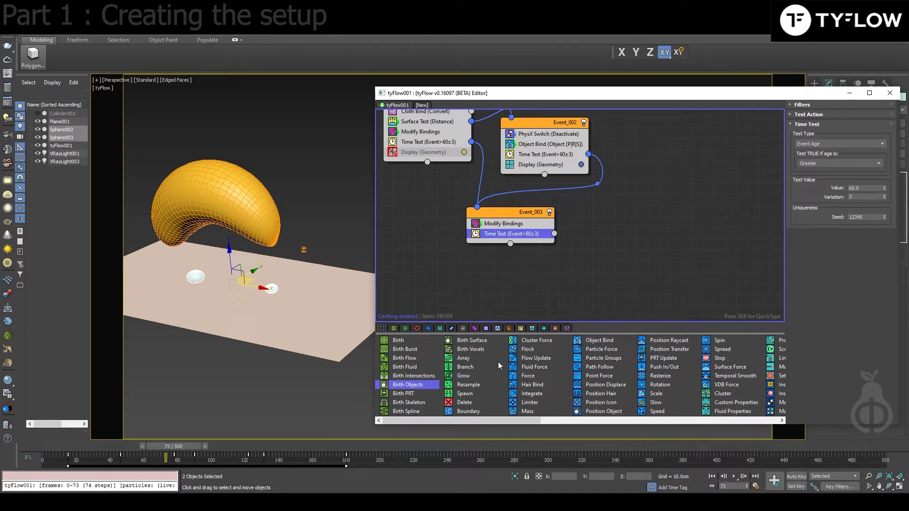
pyautogui.moveTo(419, 422); pyautogui.dragTo(536, 410)
# Step: Create a new Event_004 holding a Cloth Bind with Operation set to 'Cloth to shape'
pyautogui.moveTo(556, 282); pyautogui.dragTo(568, 294, button='middle')
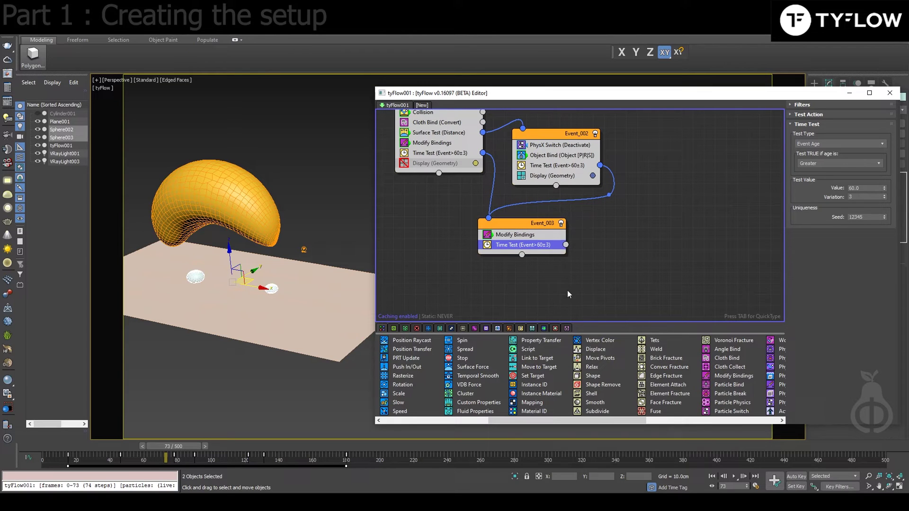
pyautogui.moveTo(726, 358); pyautogui.dragTo(632, 262)
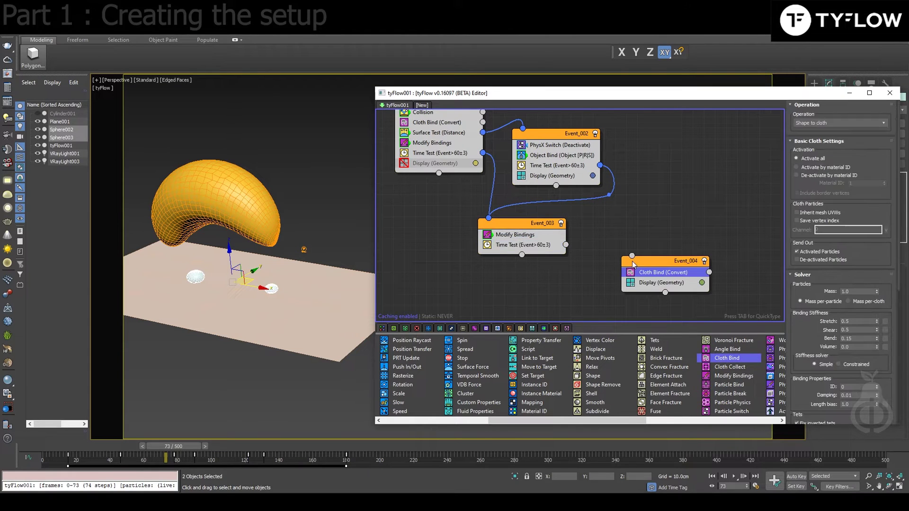
pyautogui.click(808, 124)
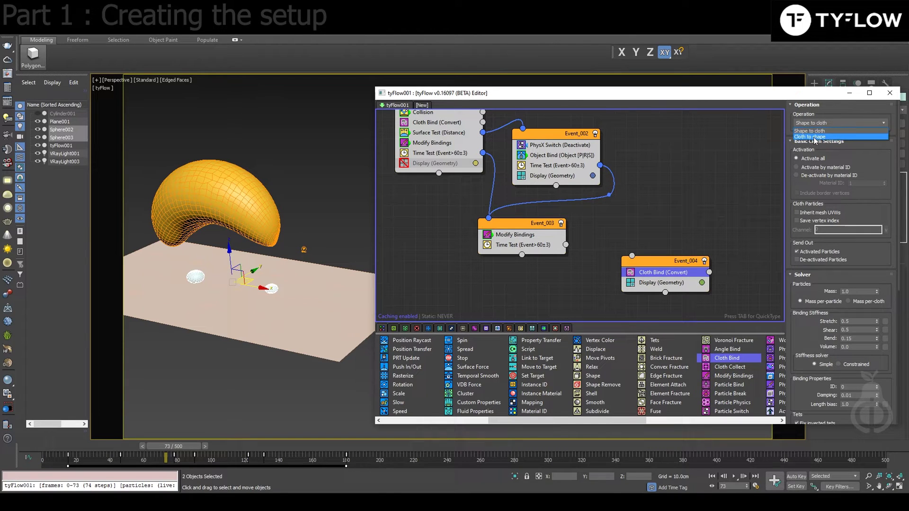
pyautogui.click(813, 137)
pyautogui.moveTo(697, 216); pyautogui.dragTo(666, 185, button='middle')
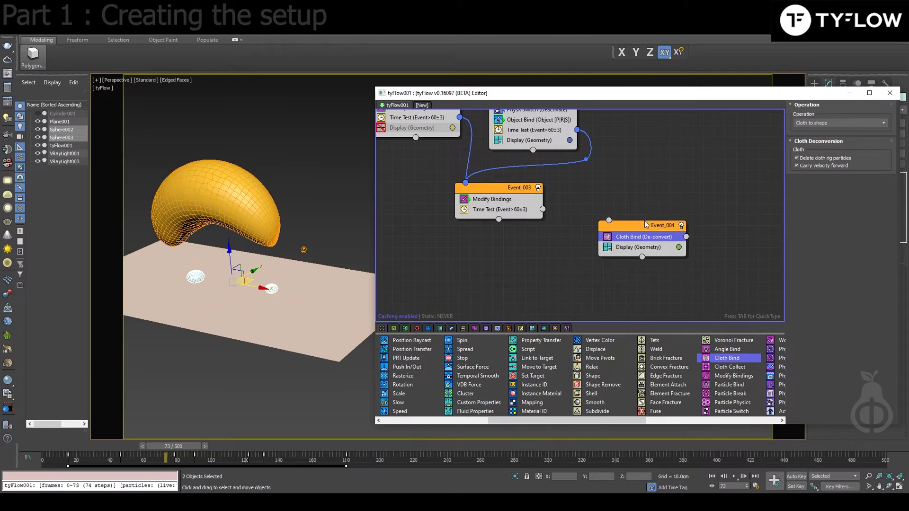
pyautogui.moveTo(646, 224); pyautogui.dragTo(631, 226)
pyautogui.moveTo(584, 419); pyautogui.dragTo(708, 420)
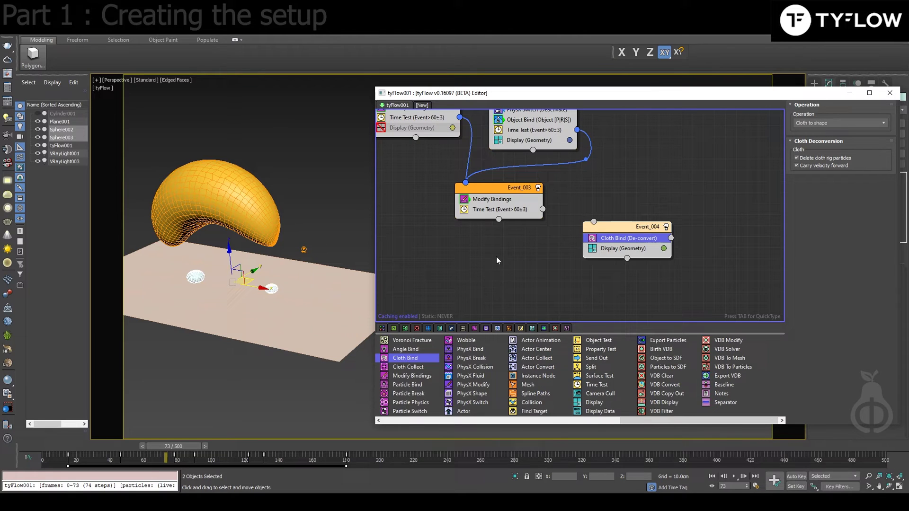
# Step: Add Voronoi Fracture and PhysX Shape to Event_004 and wire Event_003's Time Test into it
pyautogui.moveTo(431, 344); pyautogui.dragTo(642, 246)
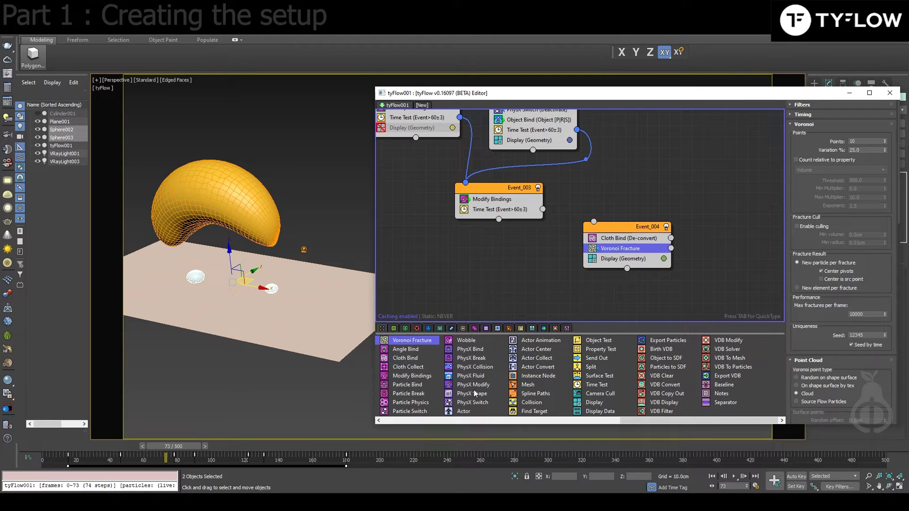
pyautogui.moveTo(469, 396); pyautogui.dragTo(610, 262)
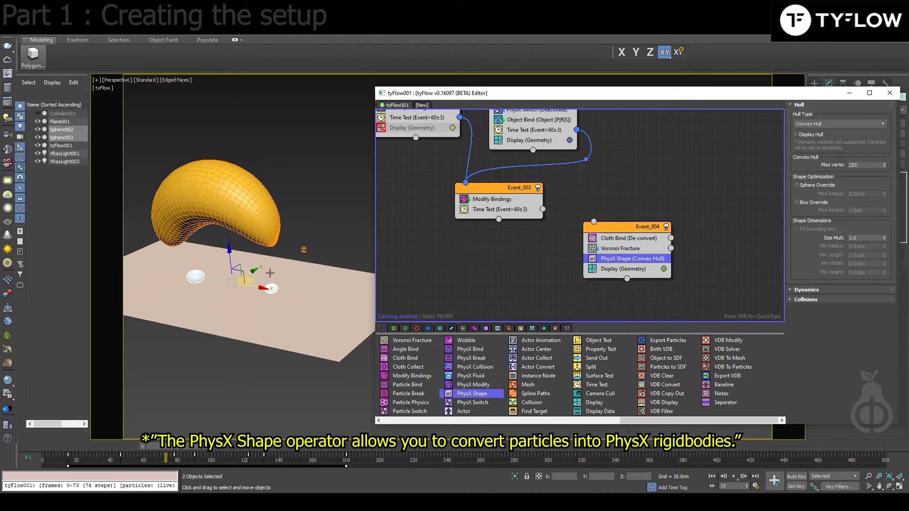
pyautogui.moveTo(622, 230); pyautogui.dragTo(602, 235)
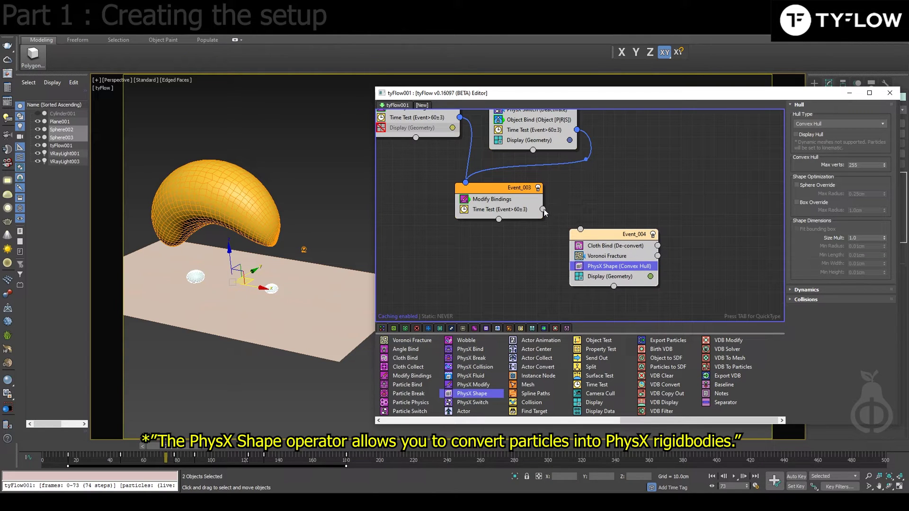
pyautogui.moveTo(543, 209); pyautogui.dragTo(581, 230)
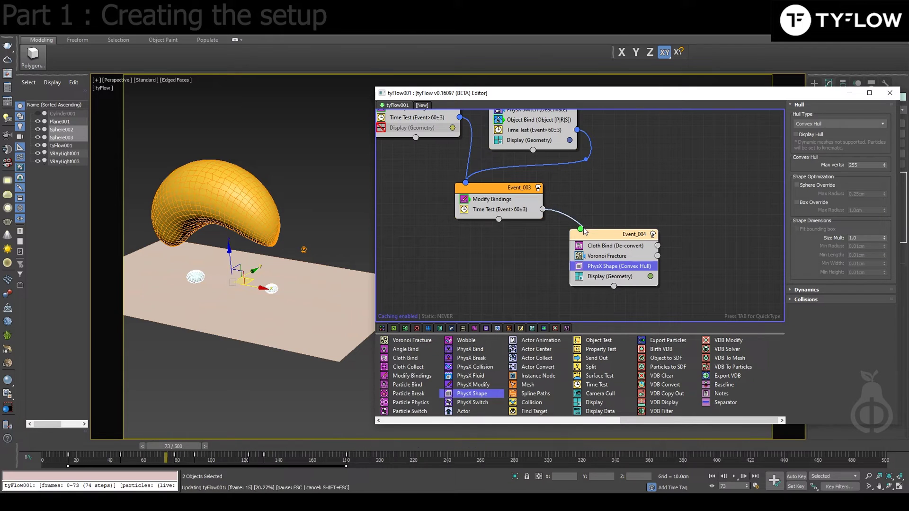
pyautogui.moveTo(173, 445)
pyautogui.mouseDown()
pyautogui.moveTo(127, 444)
pyautogui.moveTo(178, 443)
pyautogui.mouseUp()
# Step: Add a Slow operator to Event_003 and raise its Time Test age threshold to 100
pyautogui.click(504, 189)
pyautogui.press('Tab')
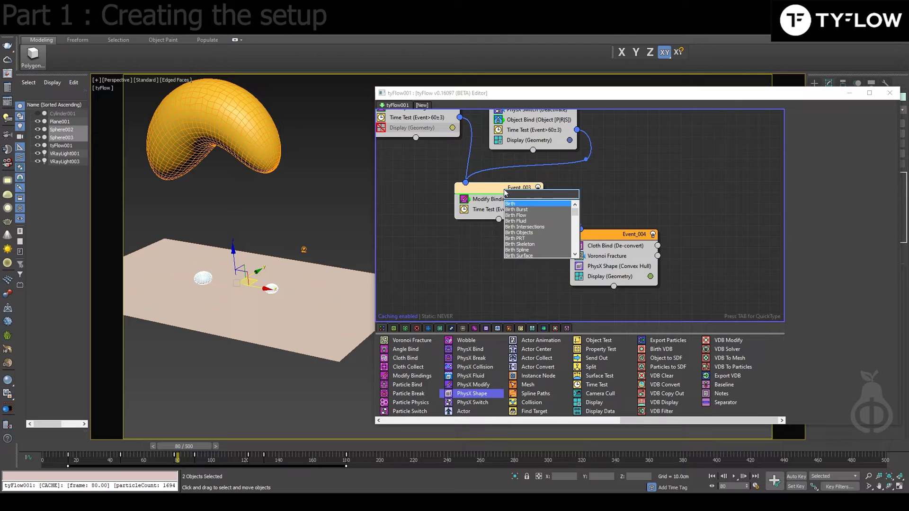
pyautogui.write('slow')
pyautogui.press('Return')
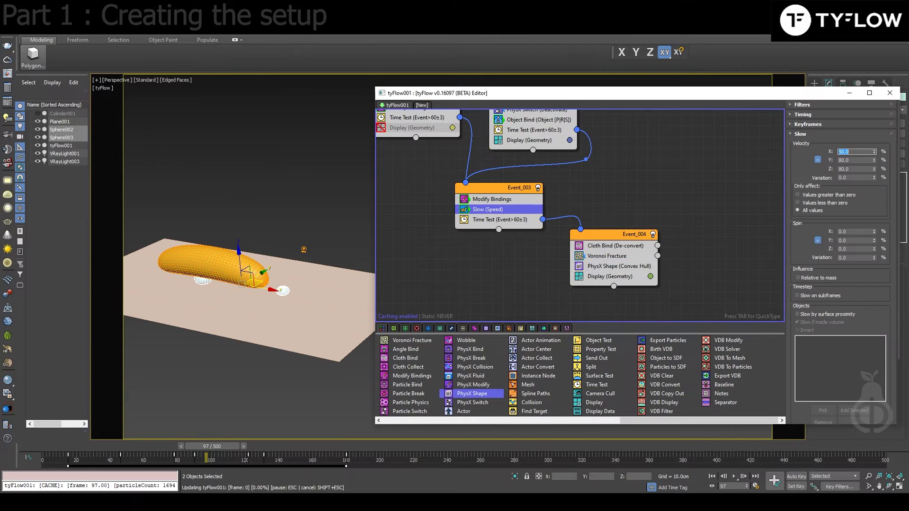
pyautogui.click(502, 220)
pyautogui.doubleClick(859, 187)
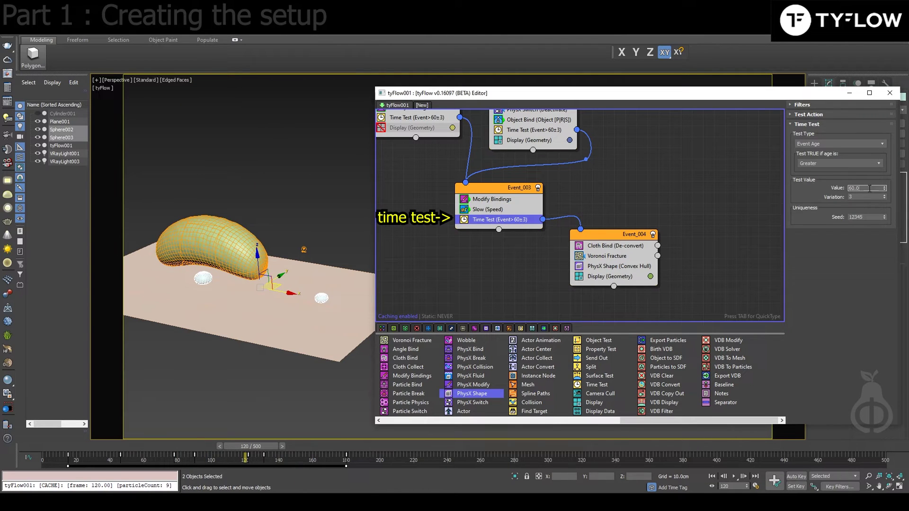
pyautogui.write('100')
pyautogui.press('Return')
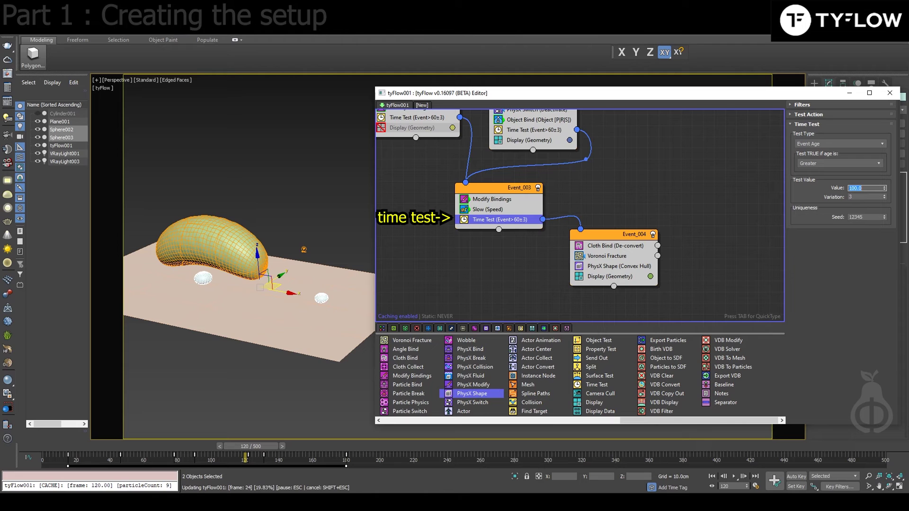
# Step: Scrub to frame 170 to preview the fracturing, then back to frame 41
pyautogui.moveTo(245, 454); pyautogui.dragTo(328, 452)
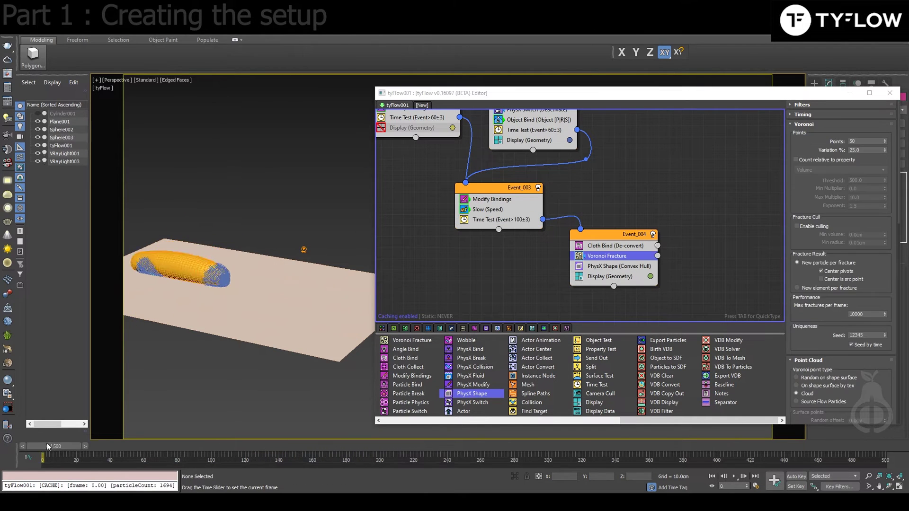
pyautogui.moveTo(47, 443); pyautogui.dragTo(299, 462)
pyautogui.scroll(-2, 426, 299)
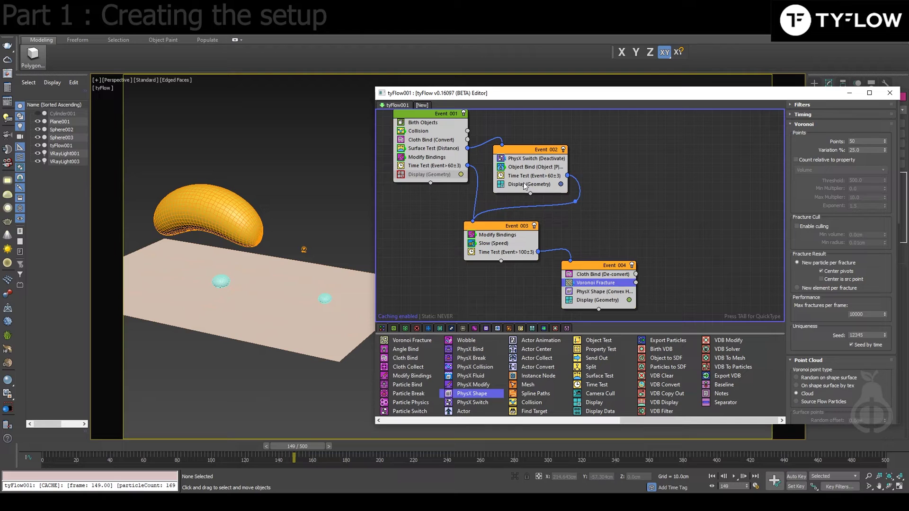
# Step: Rearrange Events 002, 003 and 004 in the graph and rewind to frame 33
pyautogui.moveTo(519, 152); pyautogui.dragTo(515, 149)
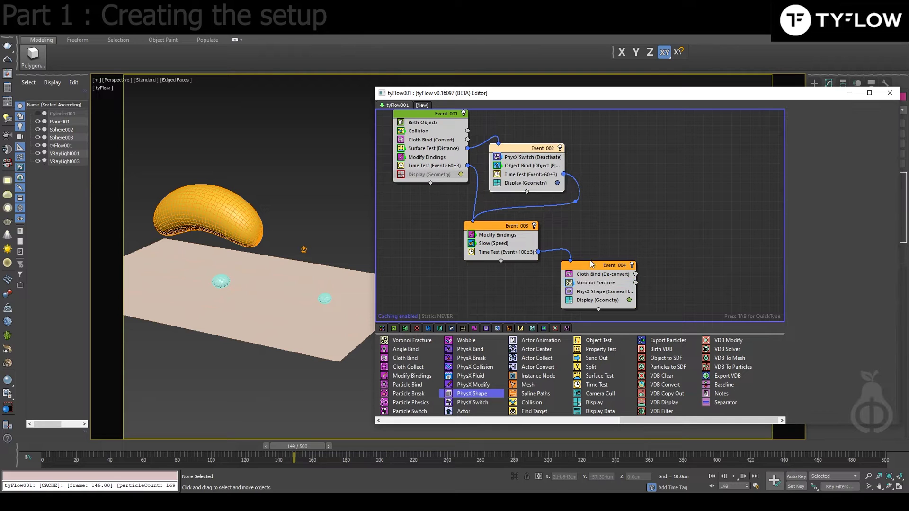
pyautogui.moveTo(592, 265); pyautogui.dragTo(582, 270)
pyautogui.moveTo(500, 223); pyautogui.dragTo(495, 225)
pyautogui.moveTo(443, 262); pyautogui.dragTo(458, 300, button='middle')
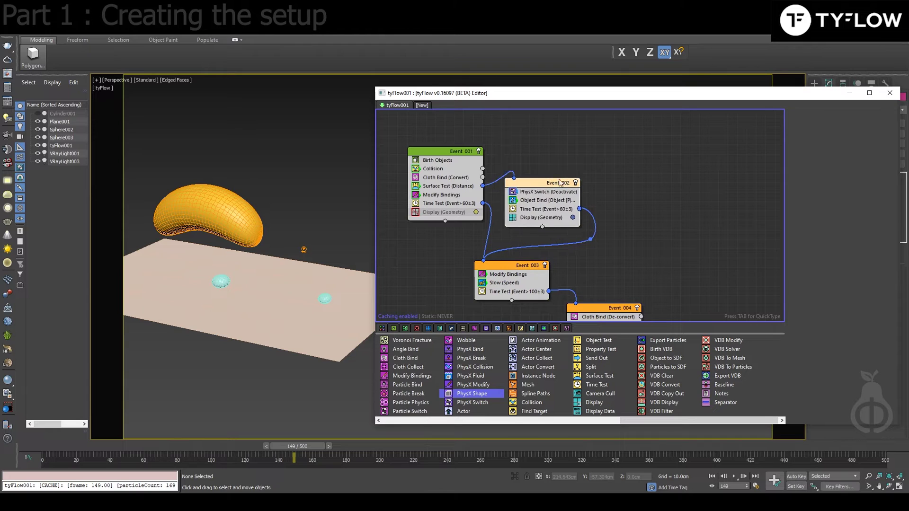
pyautogui.moveTo(617, 137); pyautogui.dragTo(425, 223)
pyautogui.moveTo(548, 251); pyautogui.dragTo(537, 158, button='middle')
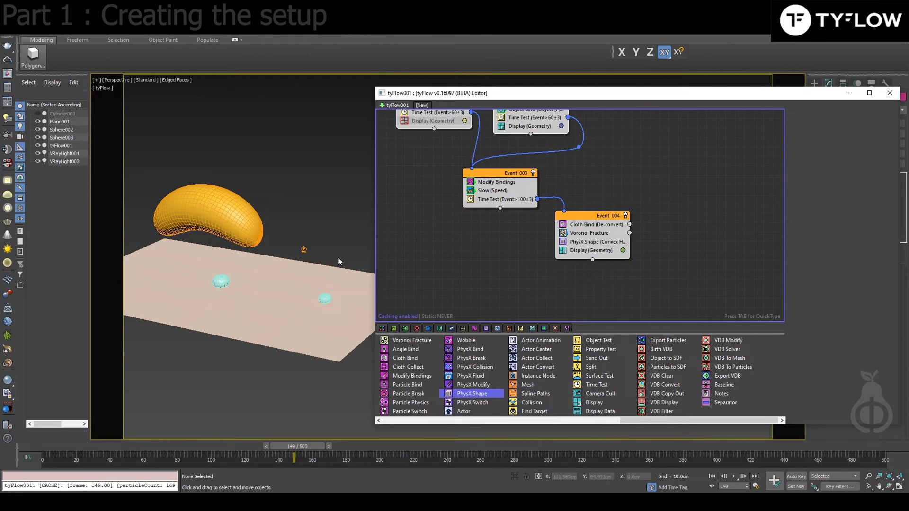
pyautogui.moveTo(532, 175); pyautogui.dragTo(530, 168)
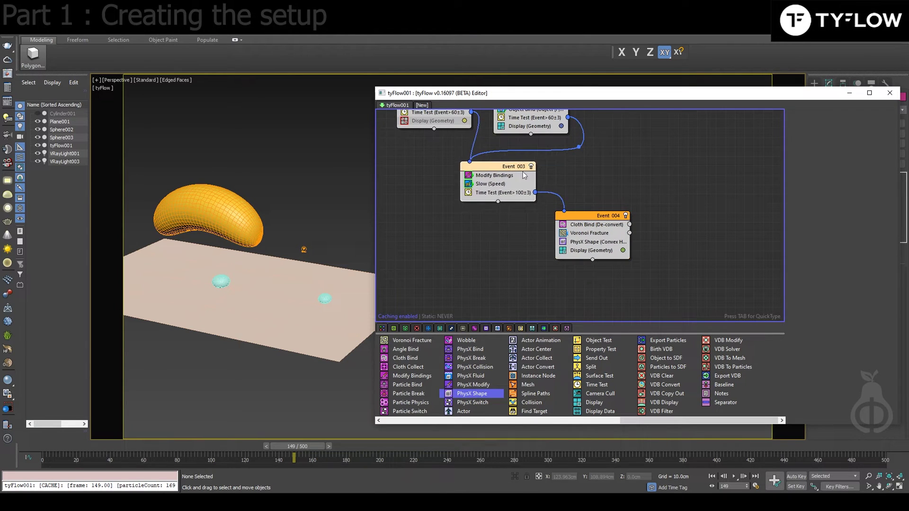
pyautogui.click(606, 218)
pyautogui.moveTo(606, 218); pyautogui.dragTo(594, 220)
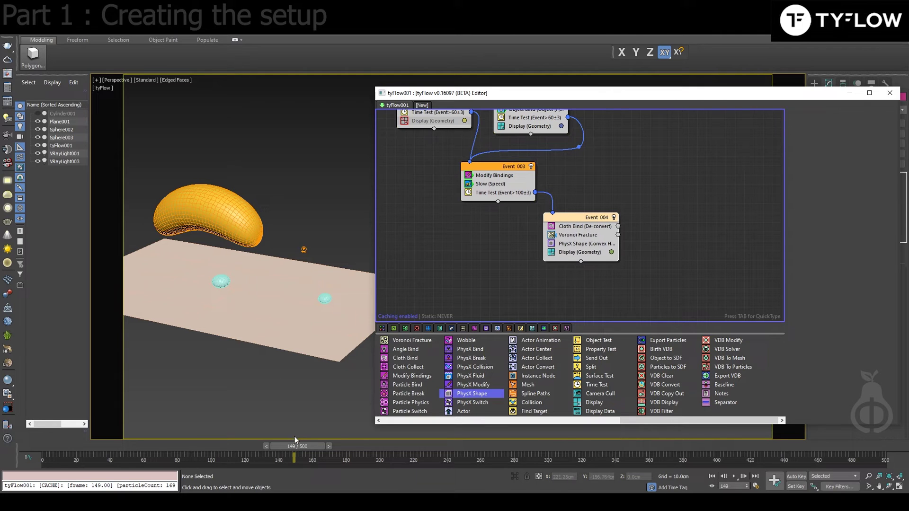
pyautogui.moveTo(302, 445); pyautogui.dragTo(52, 442)
# Step: Play the original setup to frame 190, toggling shading and selecting Sphere003 and Sphere002
pyautogui.moveTo(504, 206); pyautogui.dragTo(523, 249, button='middle')
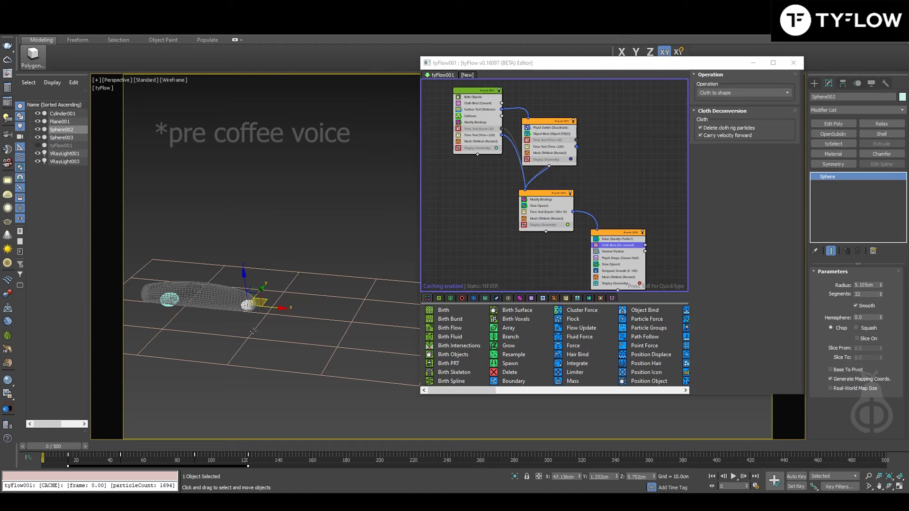
pyautogui.moveTo(62, 445); pyautogui.dragTo(46, 430)
pyautogui.press('F3')
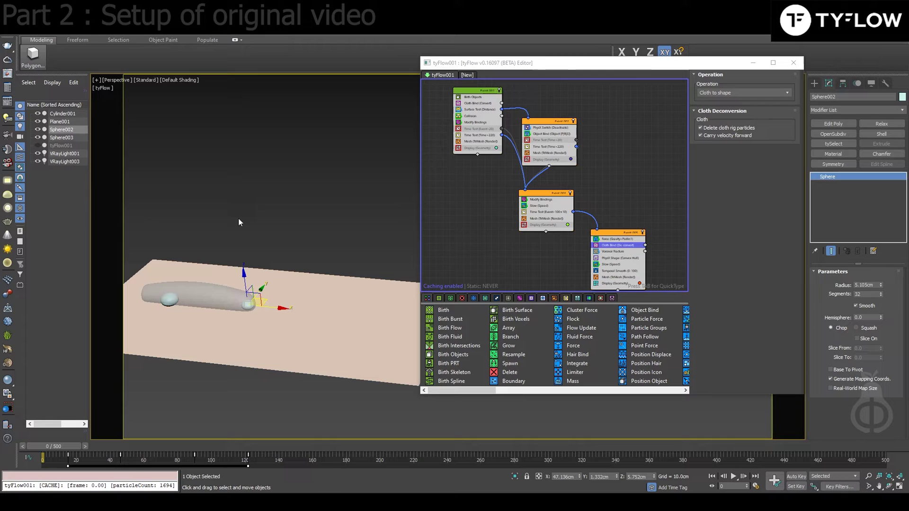
pyautogui.press('F3')
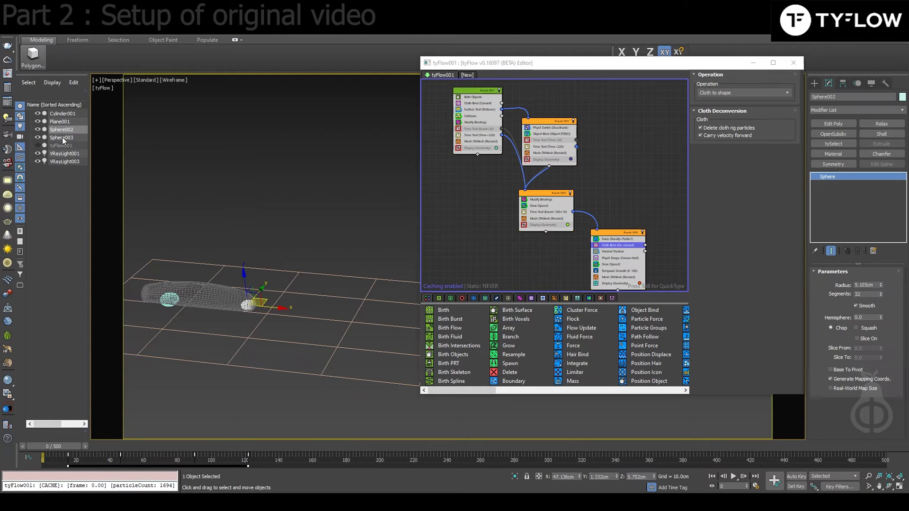
pyautogui.click(64, 138)
pyautogui.click(65, 130)
pyautogui.press('F3')
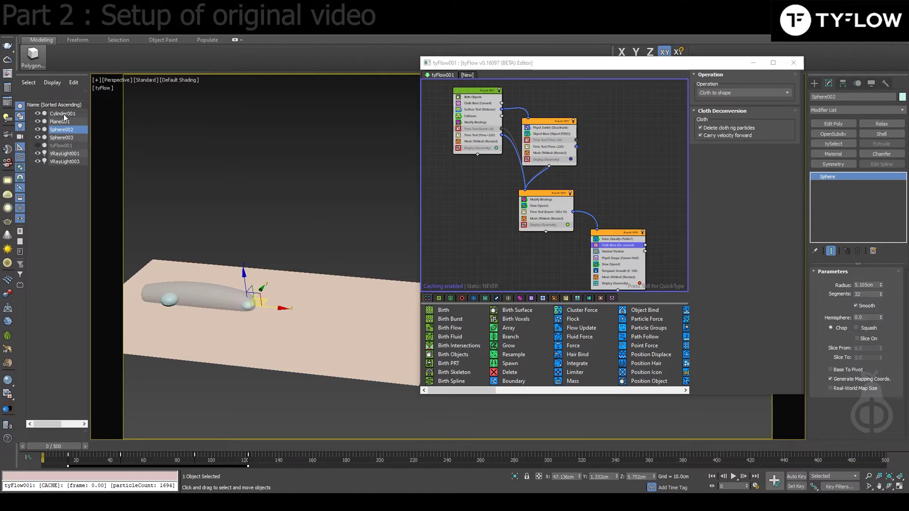
# Step: Select Cylinder001 with edged faces and inspect its base cylinder, Edit Poly and FFD 4x4x4 modifiers
pyautogui.click(64, 114)
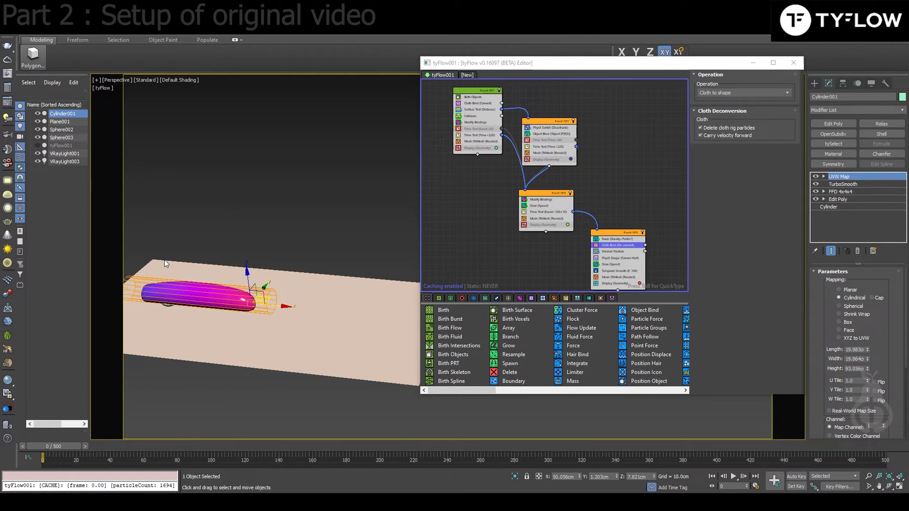
pyautogui.scroll(4, 217, 318)
pyautogui.press('F4')
pyautogui.scroll(3, 217, 319)
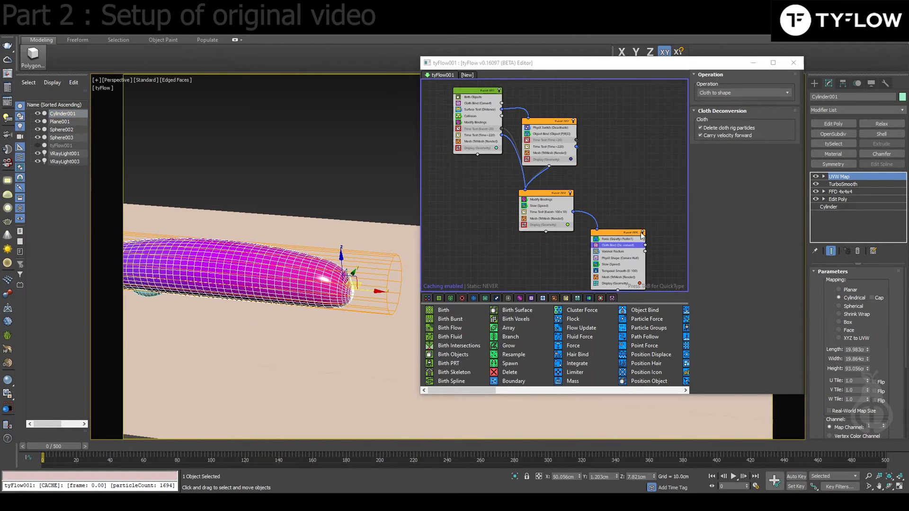
pyautogui.click(845, 207)
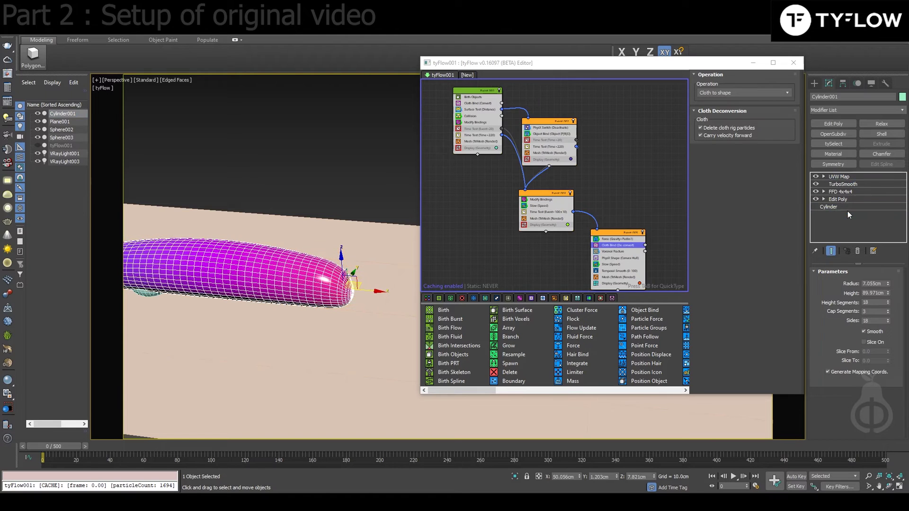
pyautogui.click(832, 252)
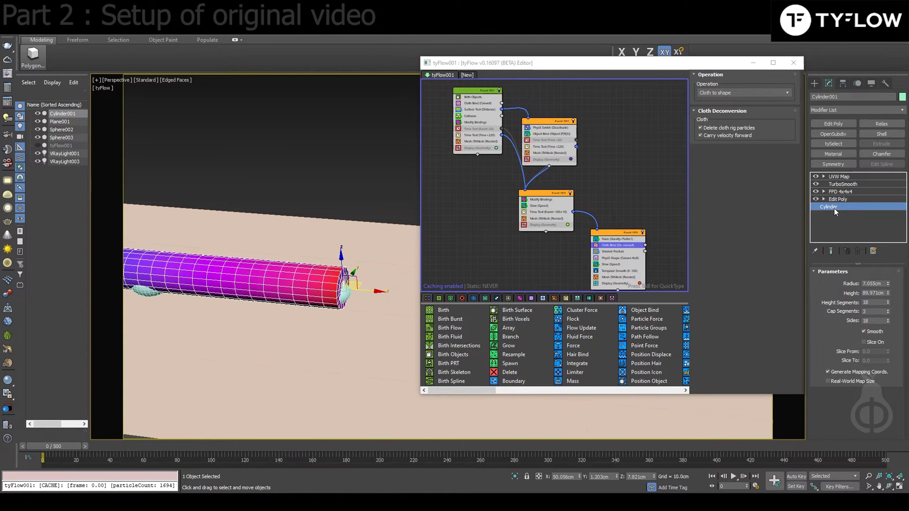
pyautogui.click(836, 200)
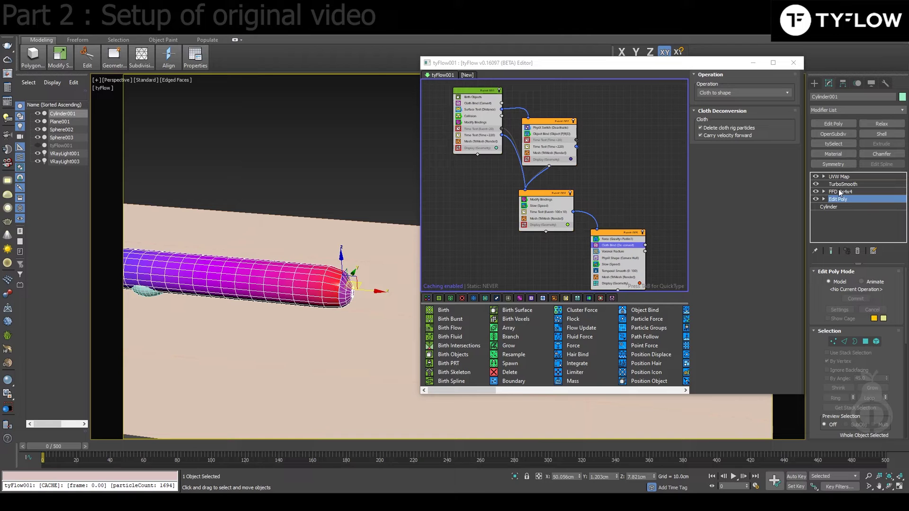
pyautogui.click(842, 191)
# Step: Check the TurboSmooth and UVW Map settings, then view Event 001's Birth Objects using Cylinder001
pyautogui.keyDown('alt'); pyautogui.moveTo(244, 267); pyautogui.dragTo(376, 228); pyautogui.keyUp('alt')
pyautogui.click(845, 185)
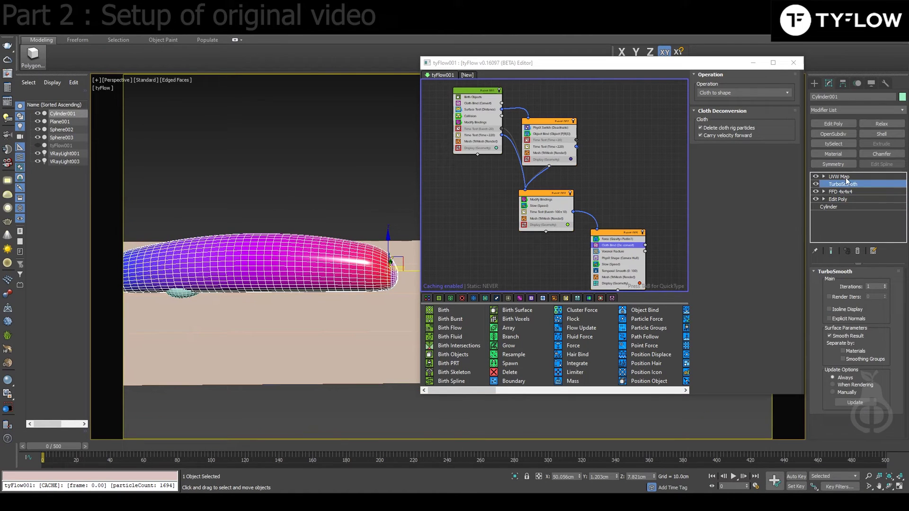
pyautogui.click(847, 177)
pyautogui.keyDown('alt'); pyautogui.moveTo(374, 205); pyautogui.dragTo(322, 294, button='middle'); pyautogui.keyUp('alt')
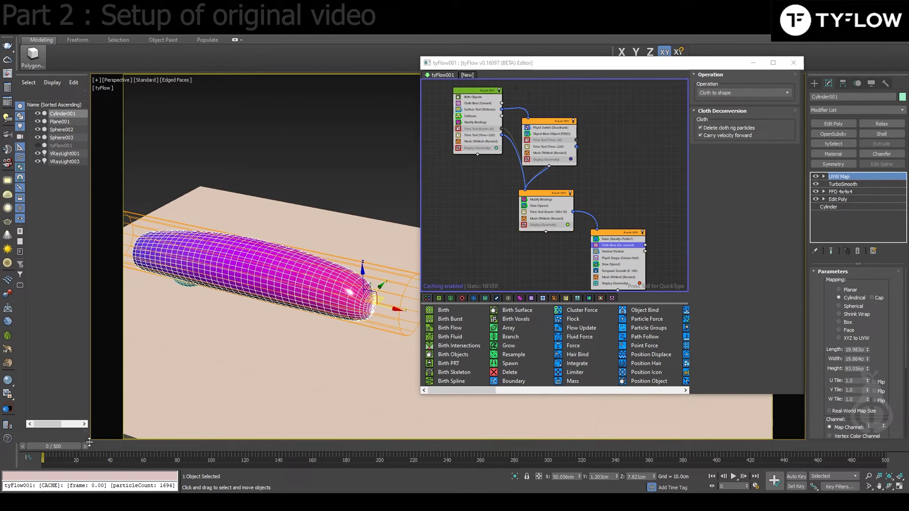
pyautogui.click(481, 98)
pyautogui.click(725, 91)
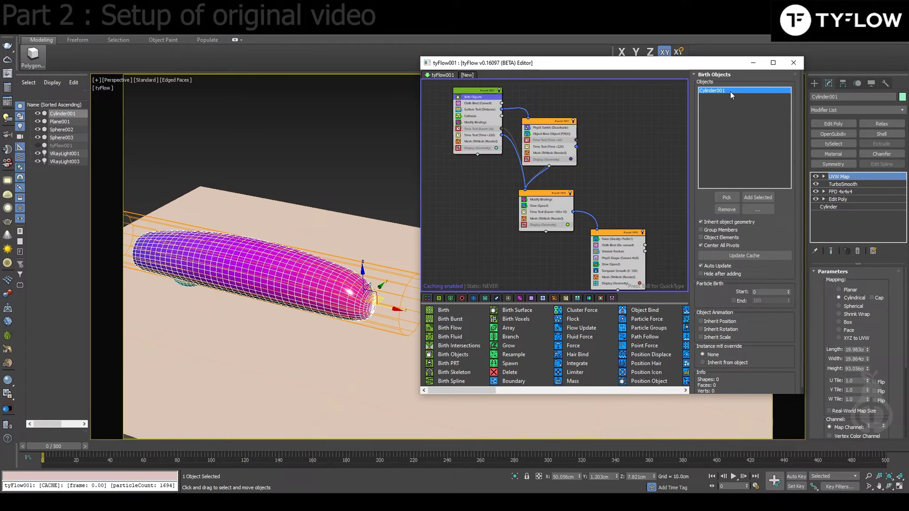
# Step: Hide Cylinder001, unhide tyFlow001 and review the Cloth Bind (Convert) settings
pyautogui.click(38, 113)
pyautogui.click(38, 145)
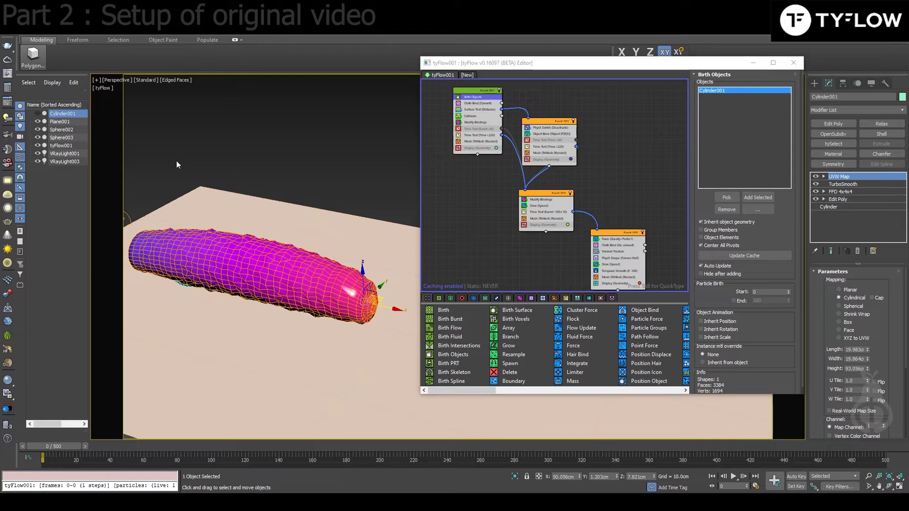
pyautogui.click(478, 103)
pyautogui.scroll(3, 632, 166)
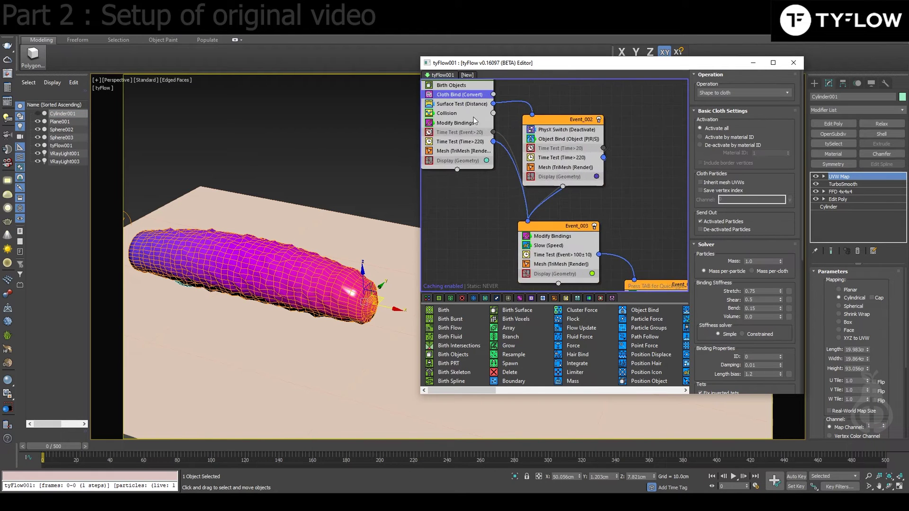
pyautogui.scroll(-5, 734, 255)
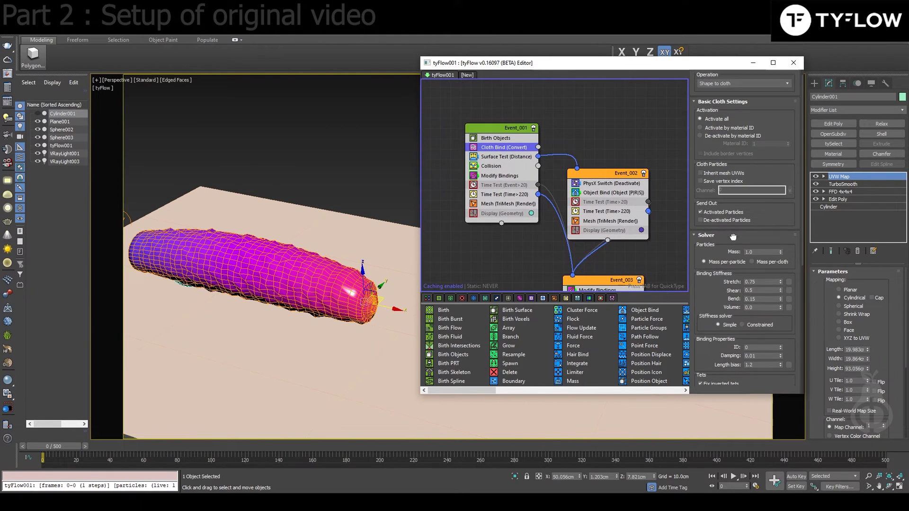
# Step: Review the Surface Test distance of 3.1cm and re-enable Event_001's Display operator
pyautogui.click(501, 158)
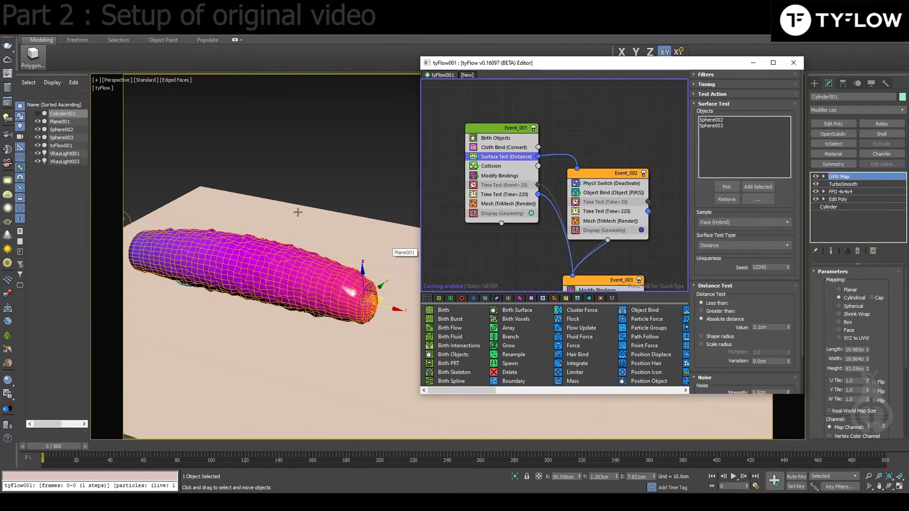
pyautogui.press('F3')
pyautogui.press('F3')
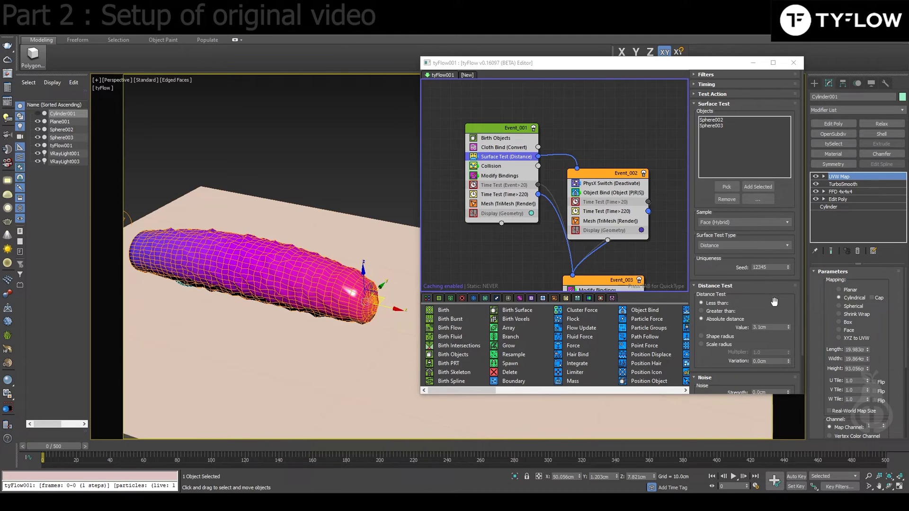
pyautogui.moveTo(763, 215); pyautogui.dragTo(763, 210)
pyautogui.moveTo(769, 323); pyautogui.dragTo(737, 324)
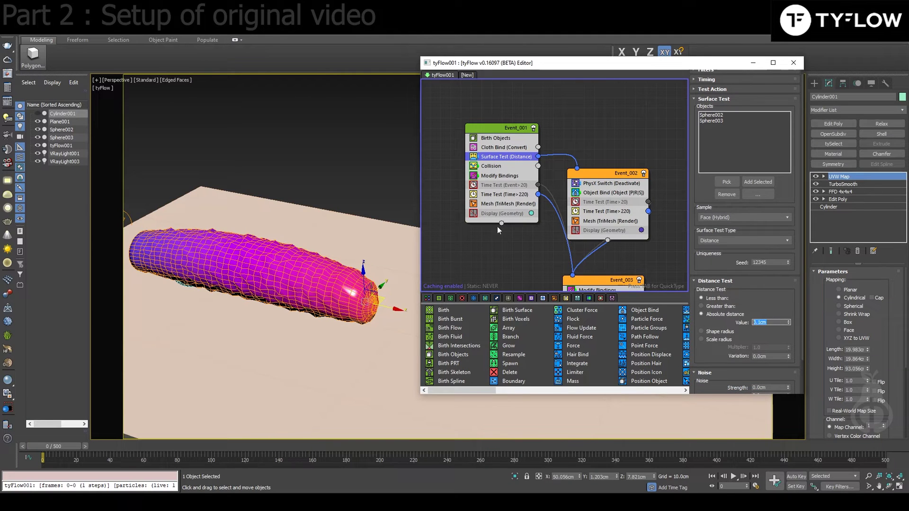
pyautogui.click(472, 213)
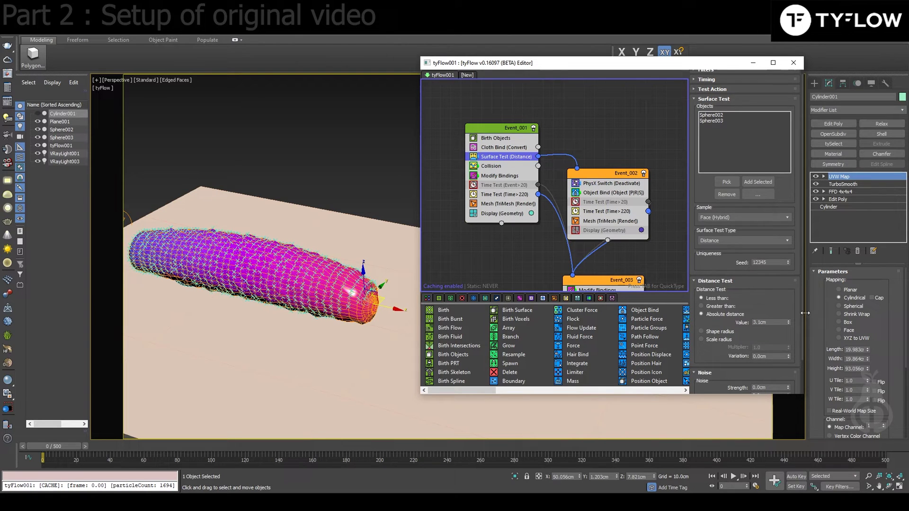
pyautogui.doubleClick(781, 322)
pyautogui.scroll(-2, 769, 310)
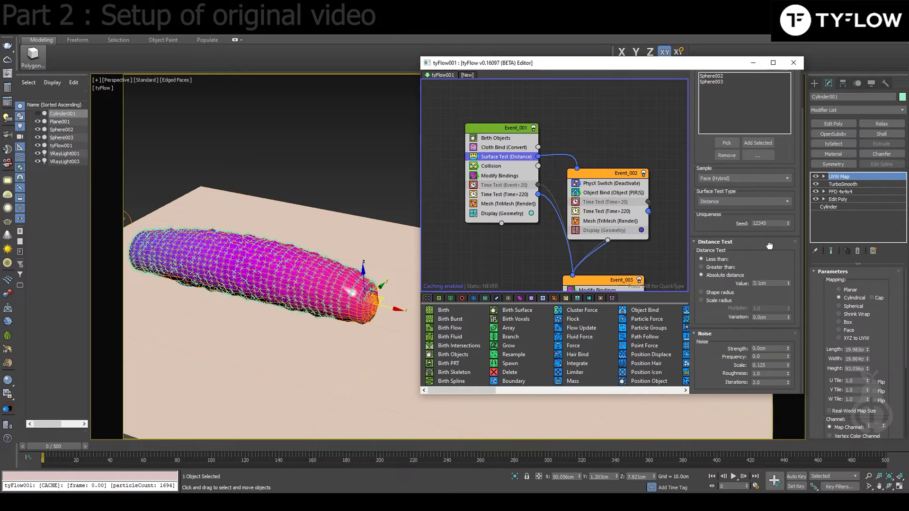
pyautogui.scroll(2, 770, 238)
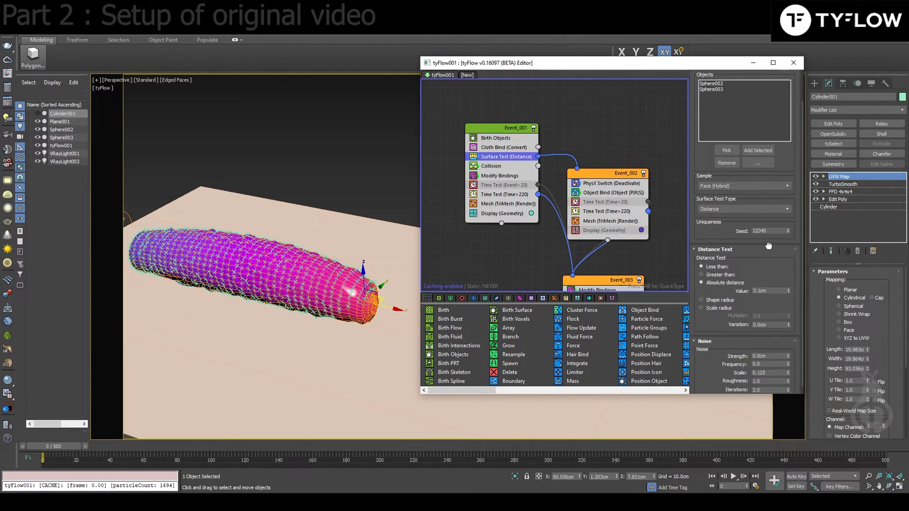
# Step: Review Collision, Modify Bindings (0.3cm inflation, 0.05cm float force) and Time>220, returning to Surface Test
pyautogui.click(512, 168)
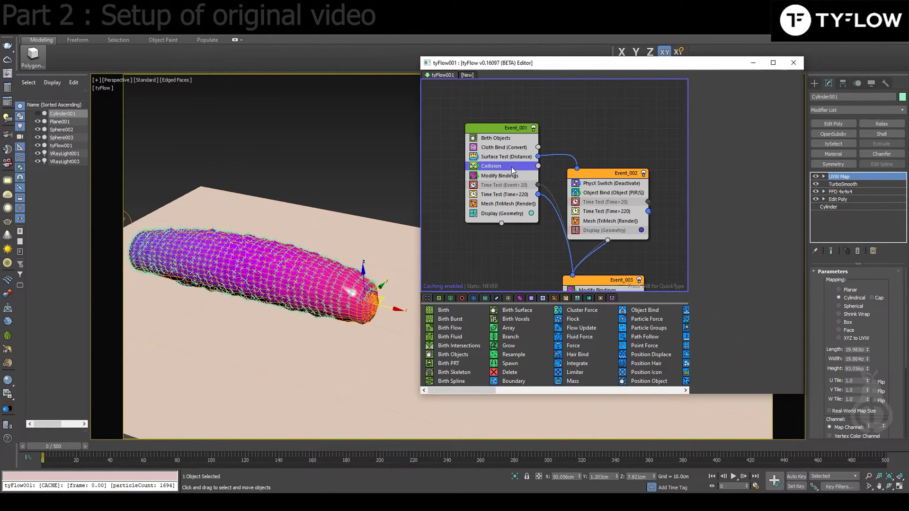
pyautogui.click(513, 176)
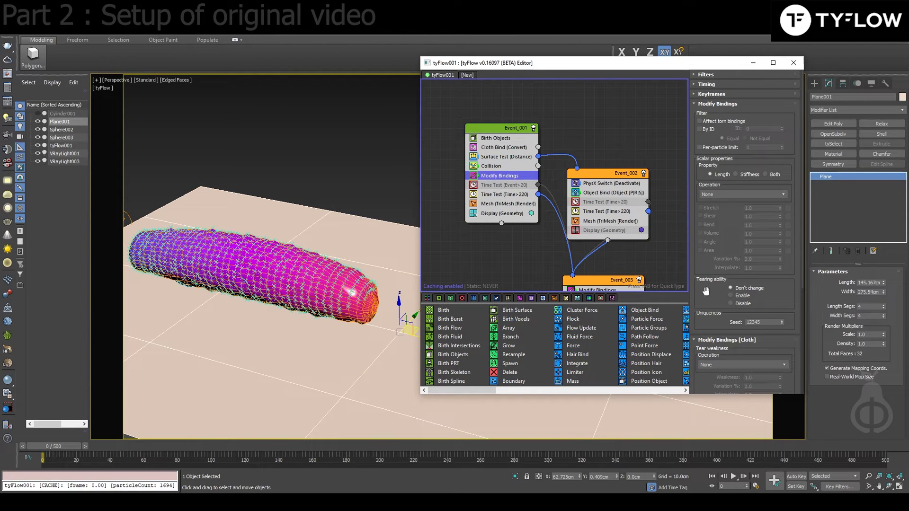
pyautogui.moveTo(705, 301); pyautogui.dragTo(719, 133)
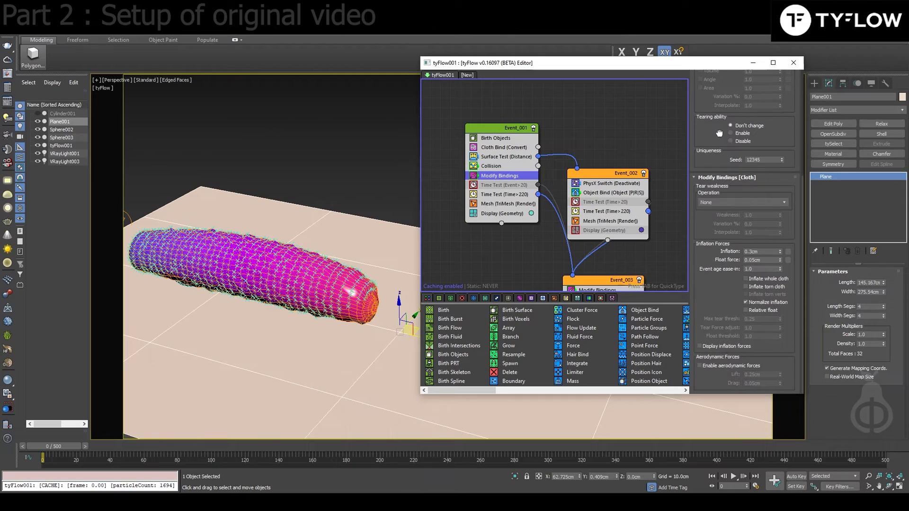
pyautogui.doubleClick(760, 252)
pyautogui.doubleClick(771, 260)
pyautogui.scroll(5, 704, 122)
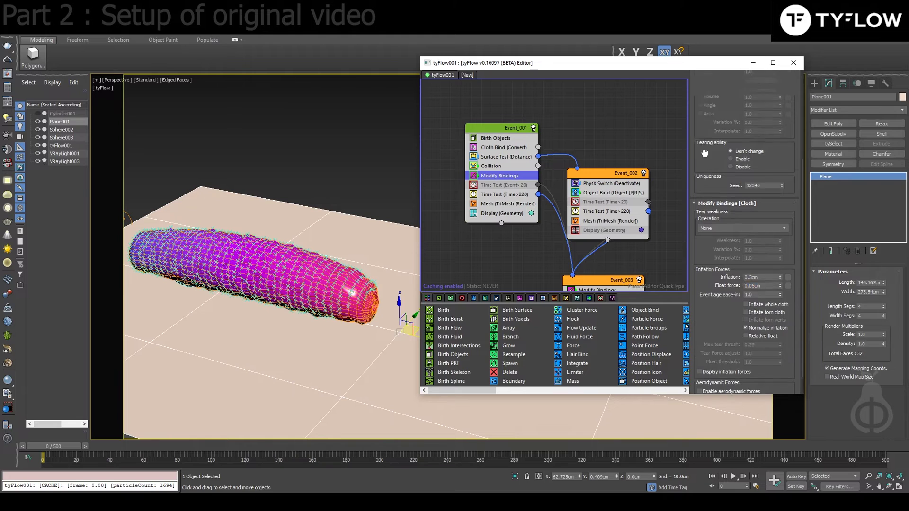
pyautogui.click(719, 84)
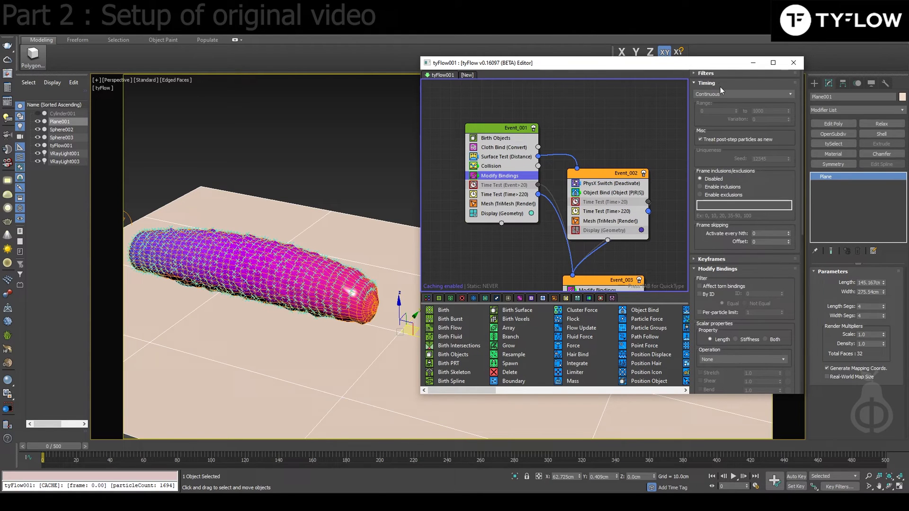
pyautogui.click(709, 84)
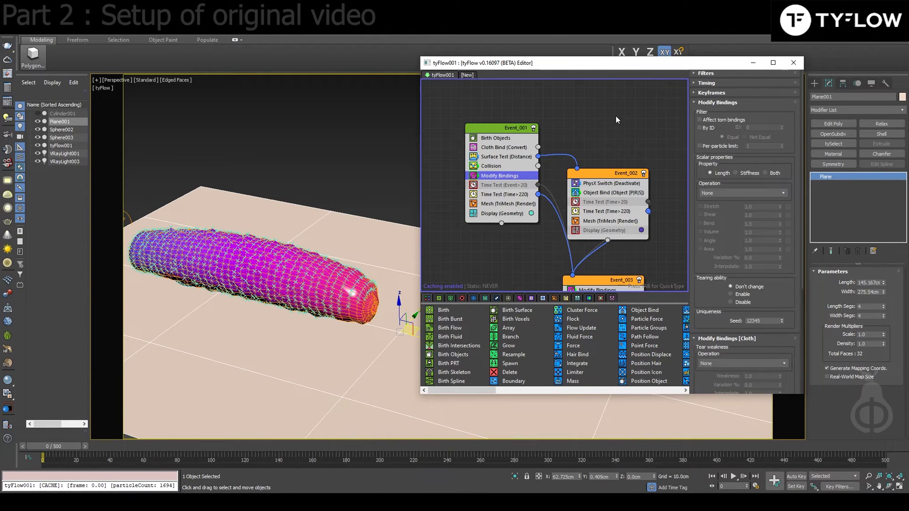
pyautogui.click(495, 196)
pyautogui.click(510, 159)
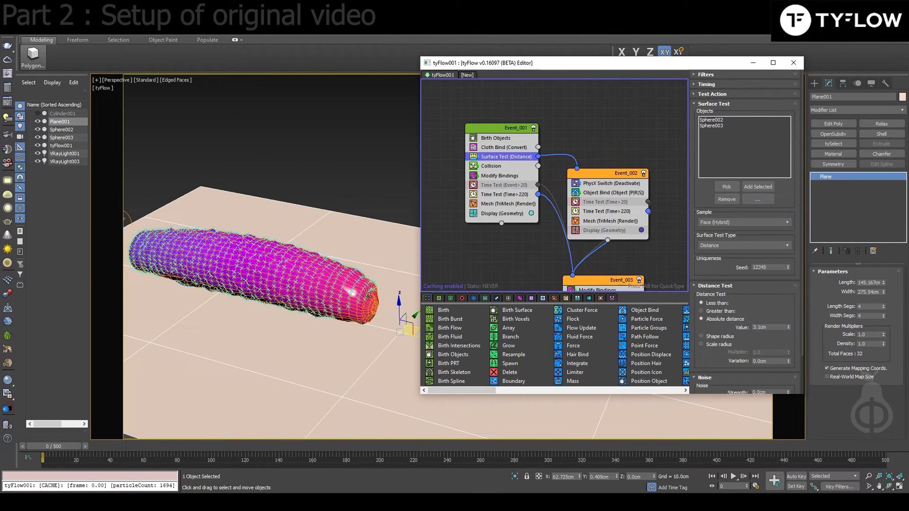
# Step: Inspect the PhysX Switch (Deactivate), Object Bind and Time>220 settings in Event_002
pyautogui.click(622, 186)
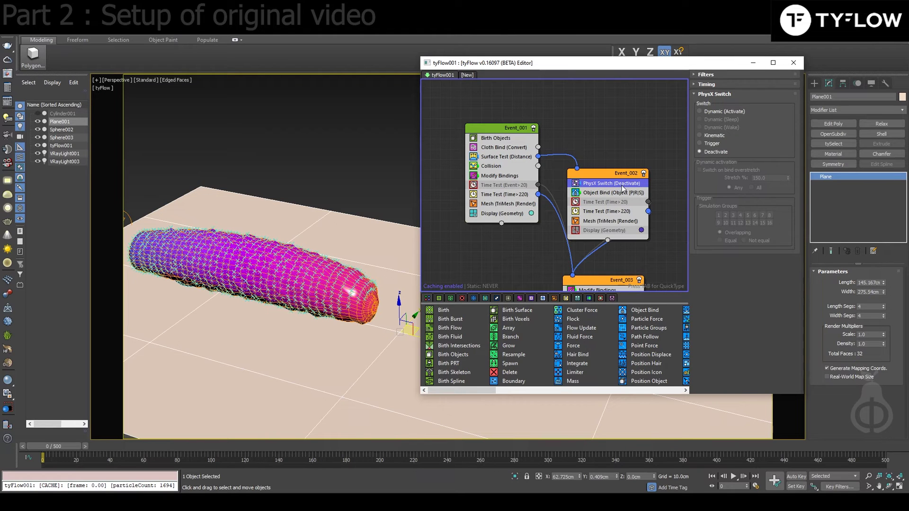
pyautogui.click(610, 194)
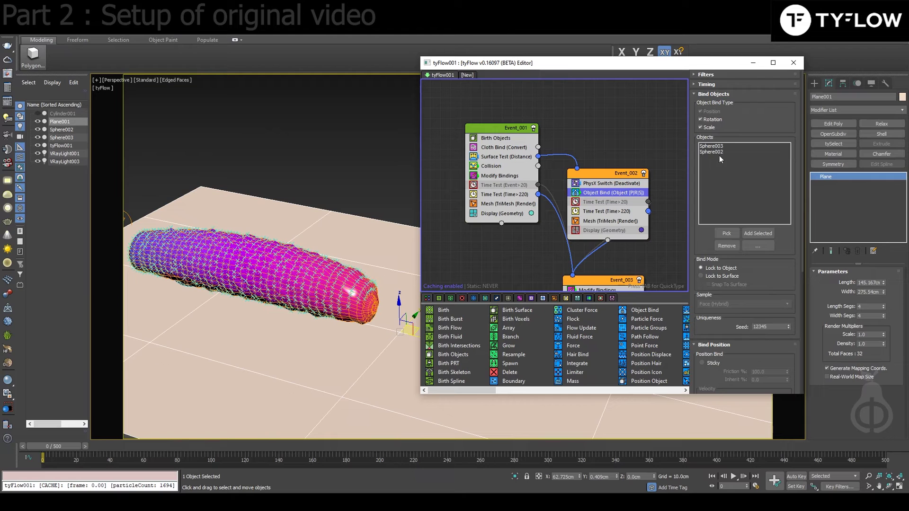
pyautogui.click(594, 211)
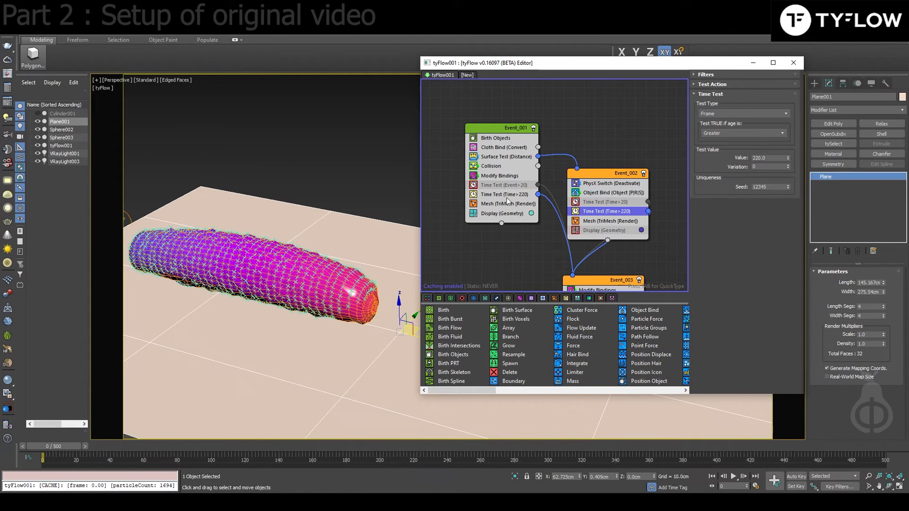
# Step: Scrub back to frame 15 and compare the Time>220 tests in Event_001 and Event_002
pyautogui.moveTo(64, 447); pyautogui.dragTo(124, 442)
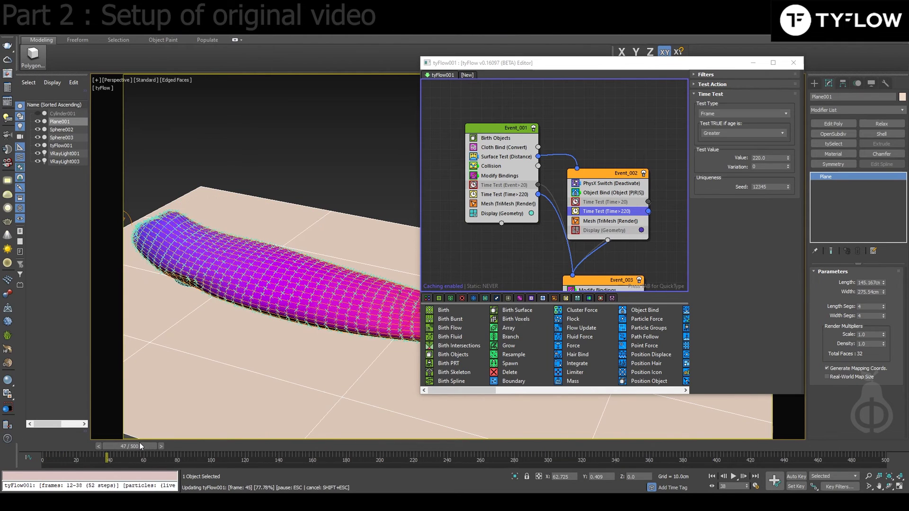
pyautogui.moveTo(140, 446); pyautogui.dragTo(83, 447)
pyautogui.scroll(-5, 299, 326)
pyautogui.scroll(-2, 300, 326)
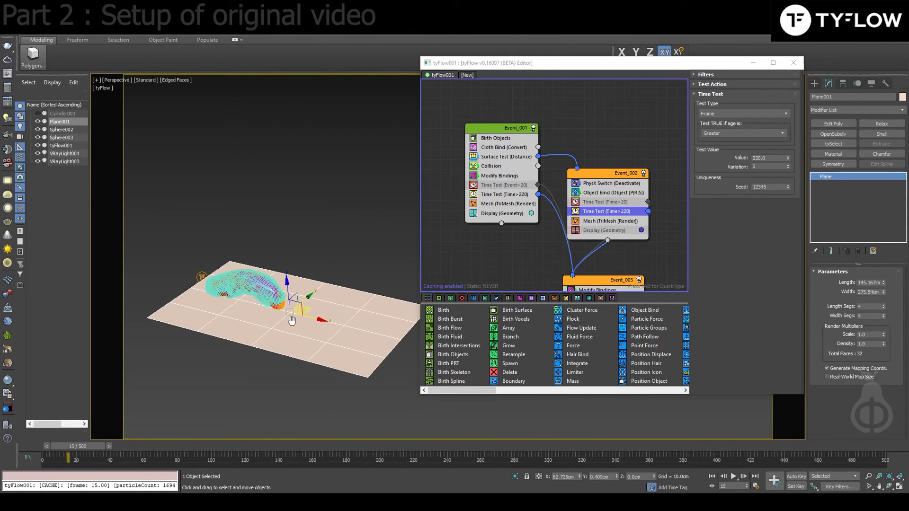
pyautogui.scroll(5, 300, 326)
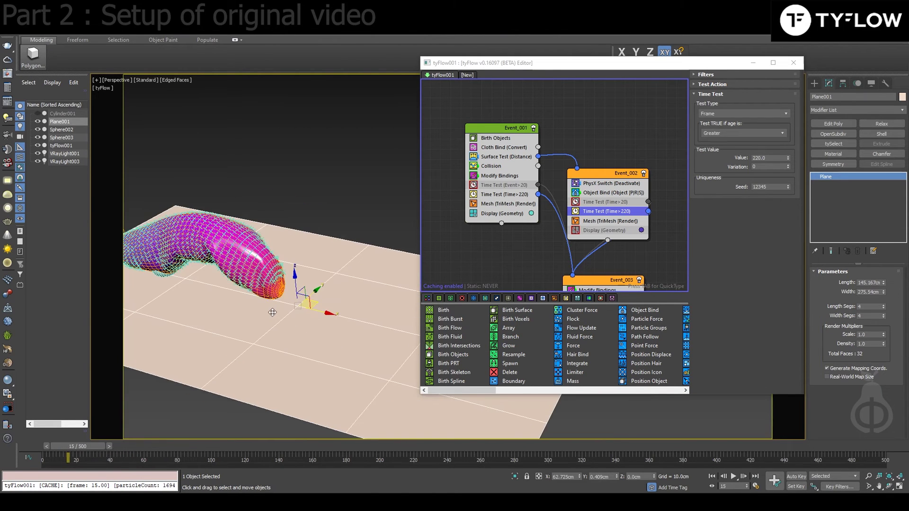
pyautogui.click(508, 194)
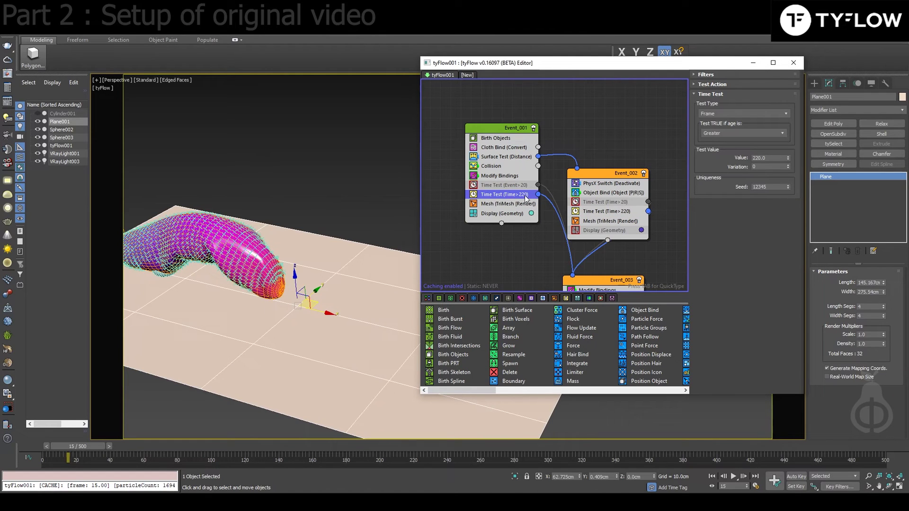
pyautogui.click(621, 214)
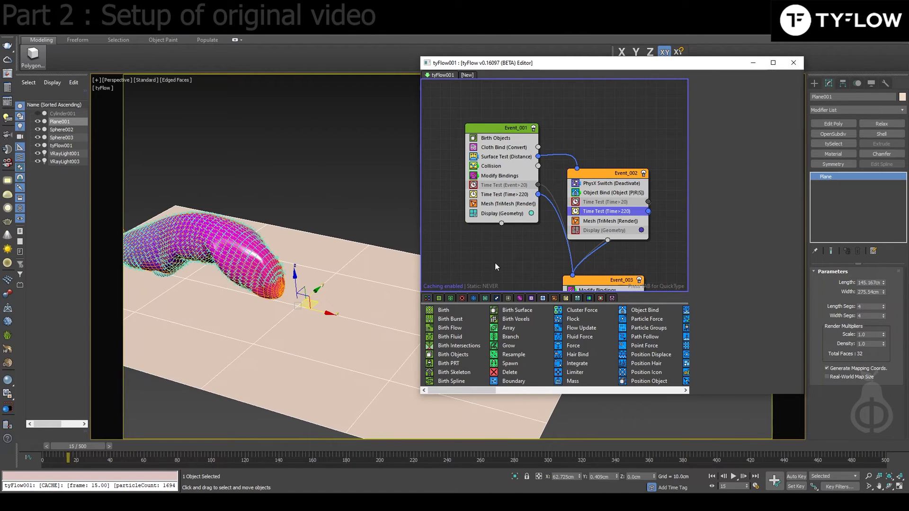
# Step: Recheck Event_001's Time>220 test and bring Event_003 and Event_005 into view
pyautogui.moveTo(556, 233); pyautogui.dragTo(548, 152, button='middle')
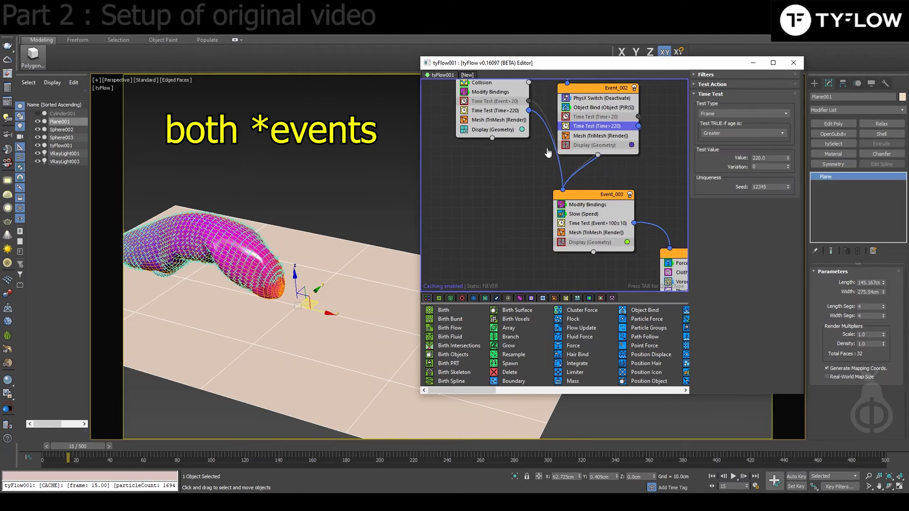
pyautogui.click(498, 112)
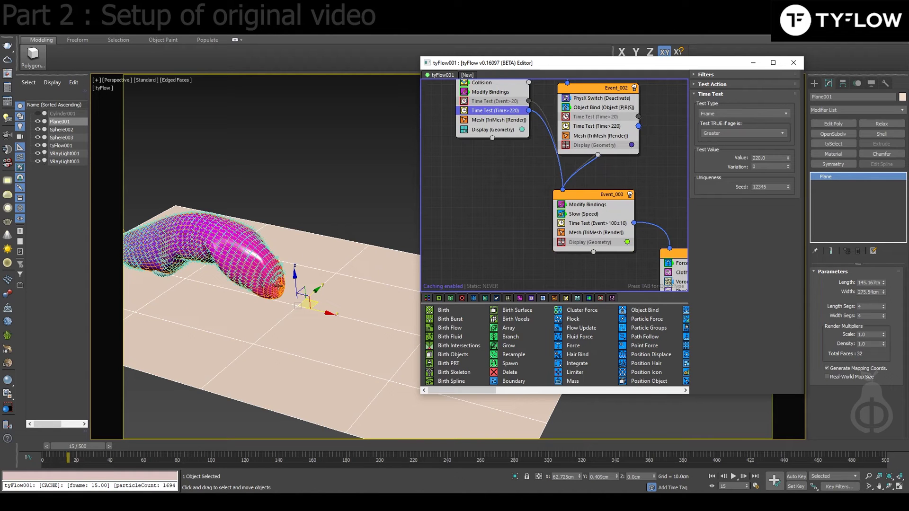
pyautogui.moveTo(598, 167); pyautogui.dragTo(532, 174, button='middle')
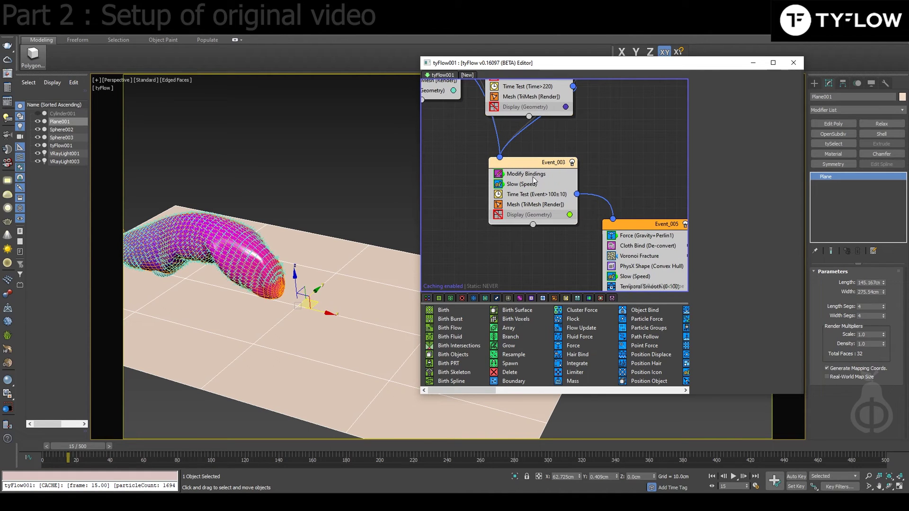
# Step: Check Event_003's 1.4cm inflation and 0.4cm float force, then scrub to frame 252
pyautogui.click(527, 173)
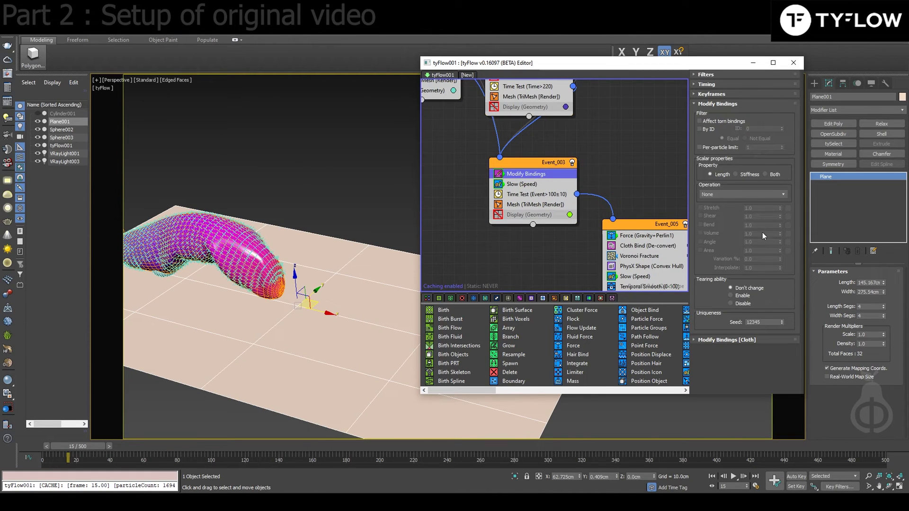
pyautogui.click(715, 341)
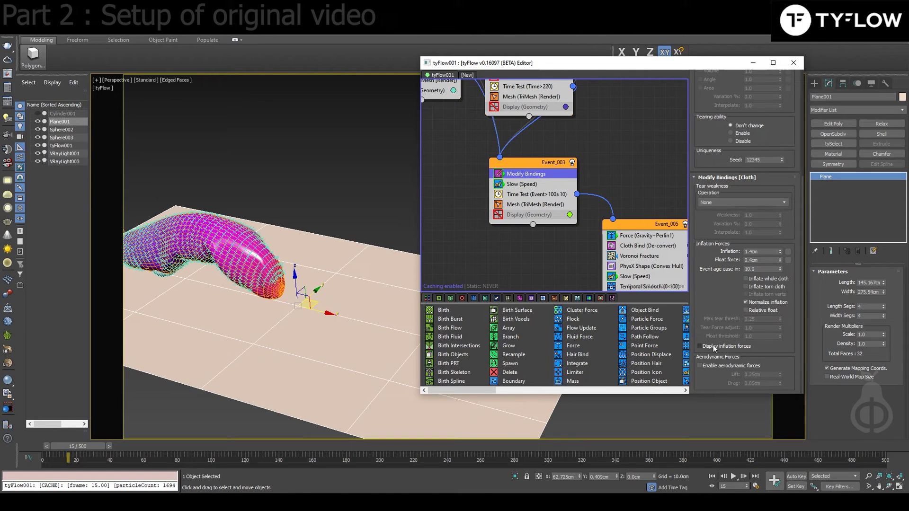
pyautogui.doubleClick(752, 260)
pyautogui.scroll(-5, 260, 302)
pyautogui.scroll(4, 260, 301)
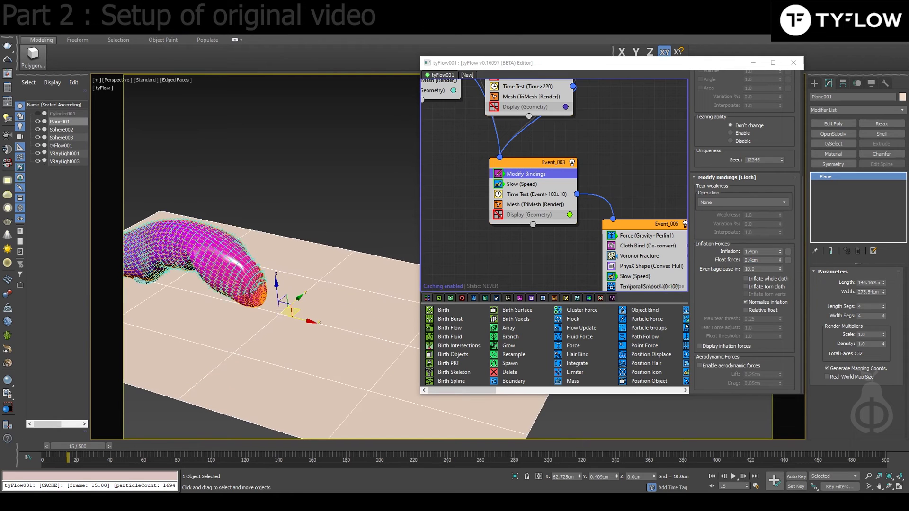
pyautogui.moveTo(464, 163); pyautogui.dragTo(482, 152, button='middle')
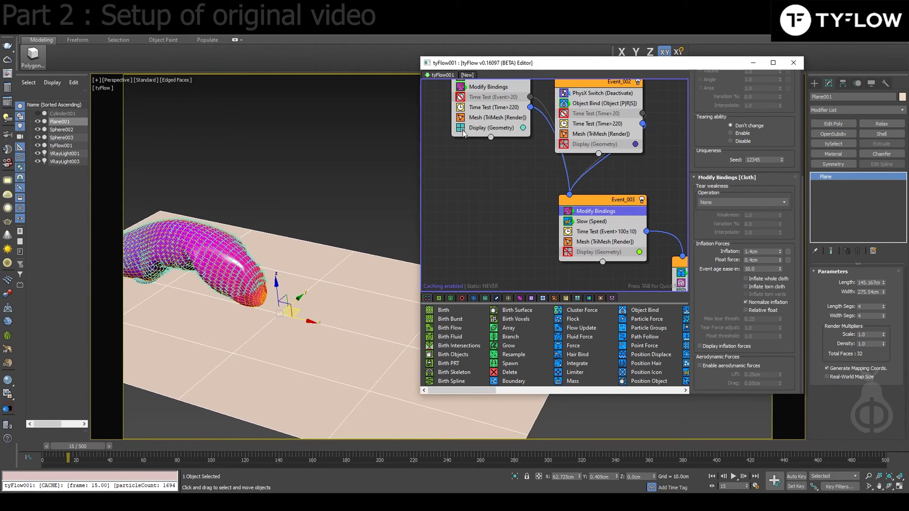
pyautogui.moveTo(416, 445); pyautogui.dragTo(504, 444)
# Step: Scrub to watch the worm float and check the Slow velocity of 50%
pyautogui.moveTo(504, 445); pyautogui.dragTo(467, 446)
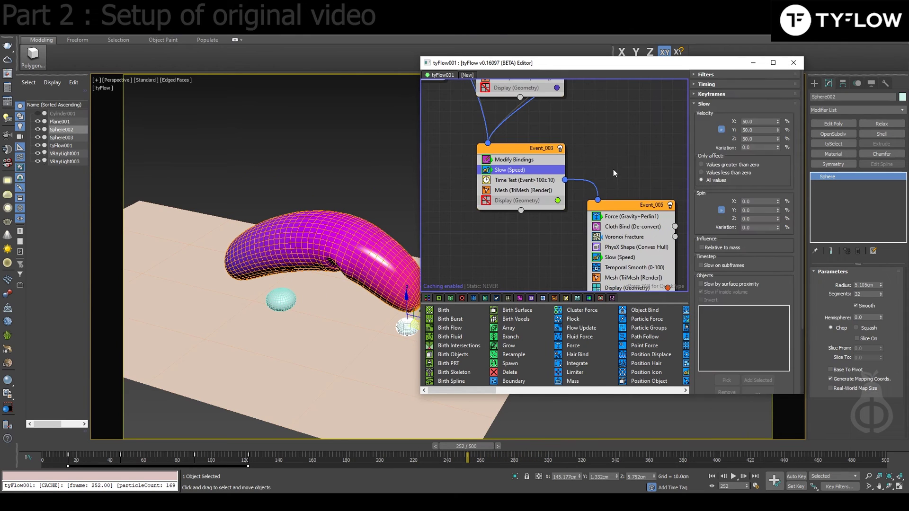
pyautogui.moveTo(554, 223); pyautogui.dragTo(529, 198, button='middle')
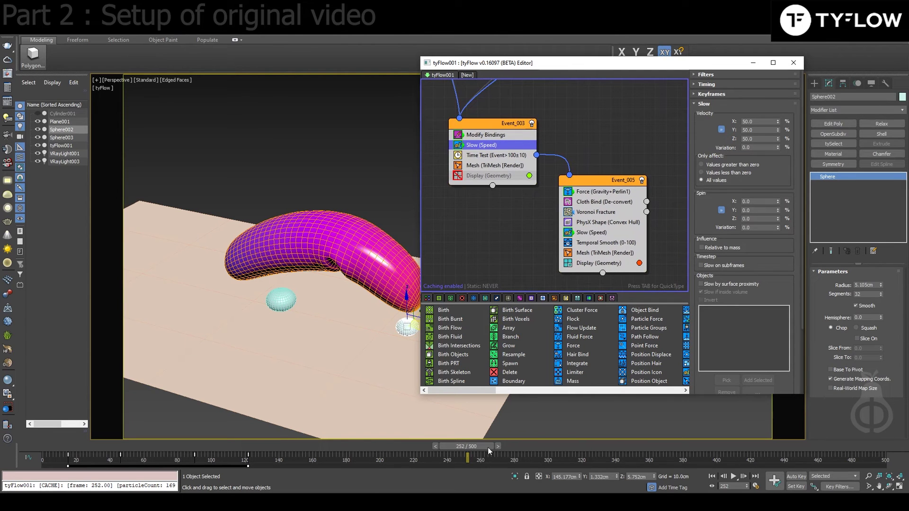
pyautogui.moveTo(488, 447); pyautogui.dragTo(530, 446)
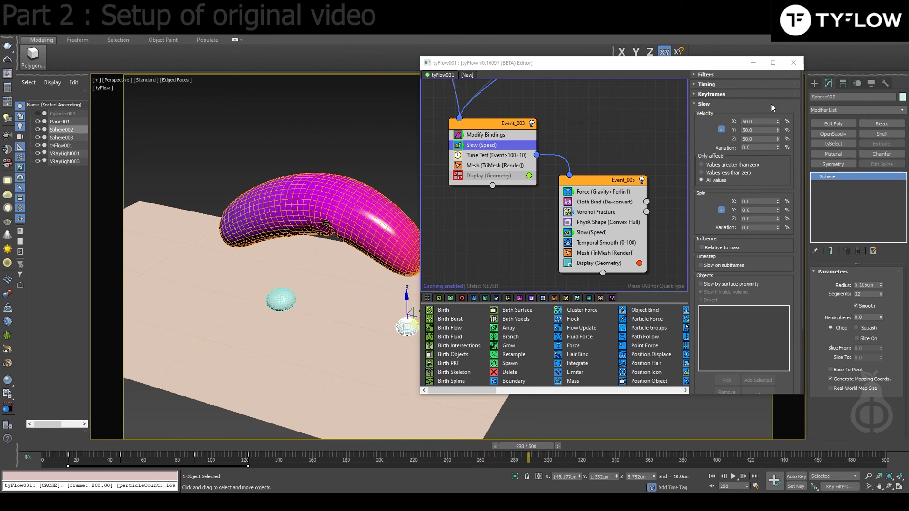
pyautogui.doubleClick(760, 121)
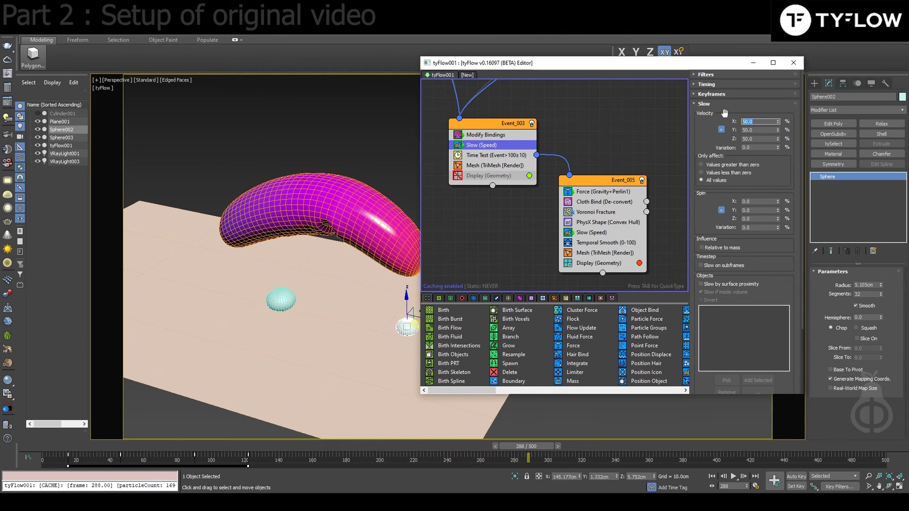
# Step: Keep Event_003's Time Test on Event Age greater than 100, variation 10
pyautogui.click(515, 154)
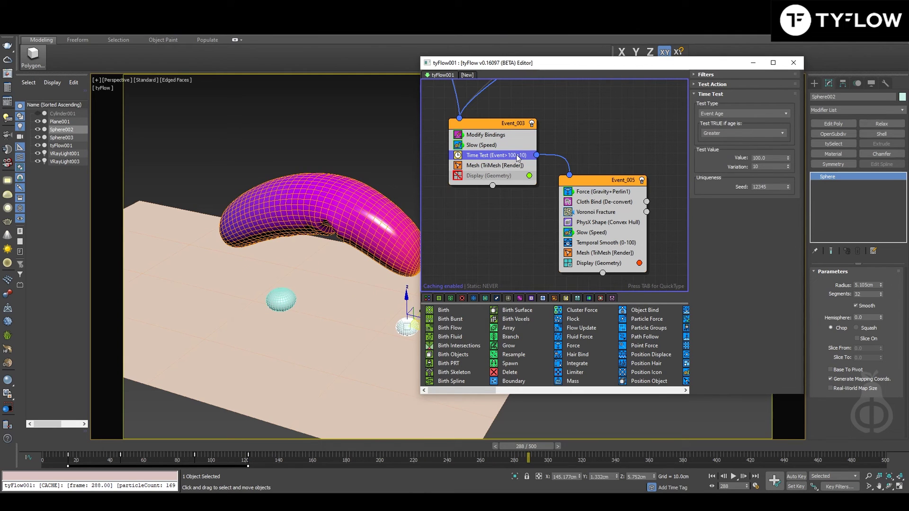
pyautogui.moveTo(503, 127); pyautogui.dragTo(502, 126)
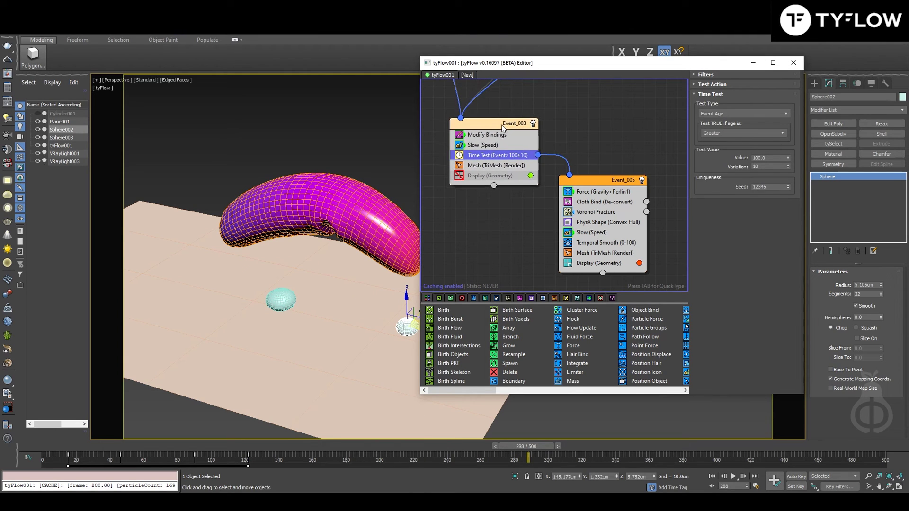
pyautogui.click(732, 115)
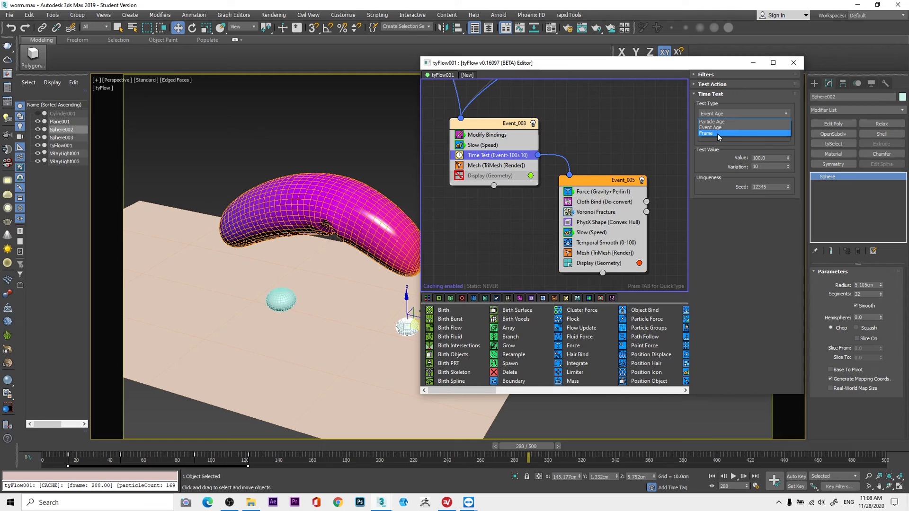
pyautogui.click(713, 127)
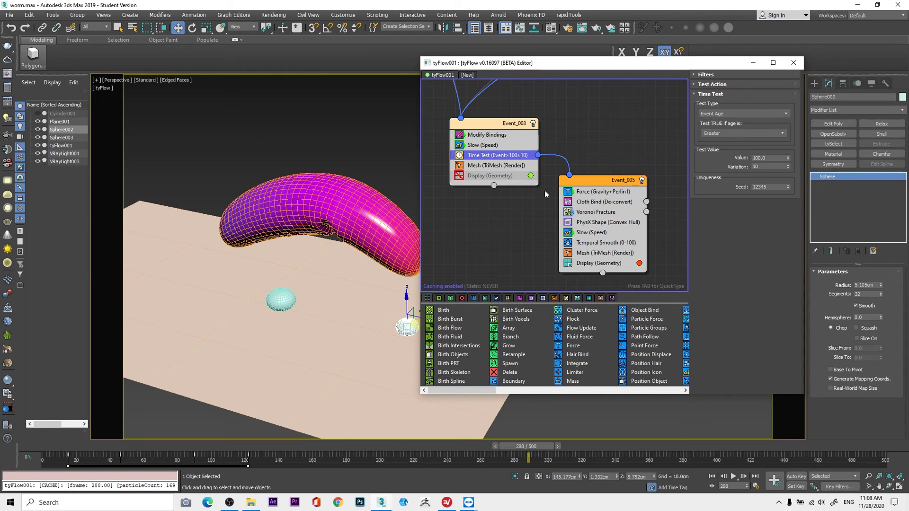
pyautogui.moveTo(544, 190); pyautogui.dragTo(506, 165, button='middle')
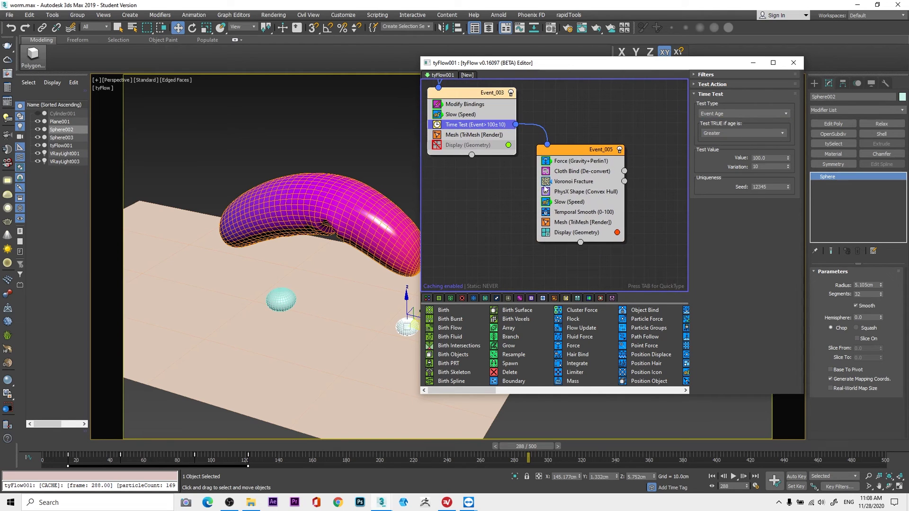
# Step: In Event_005, review the Cloth Bind de-convert settings and its available conversion operations
pyautogui.click(591, 144)
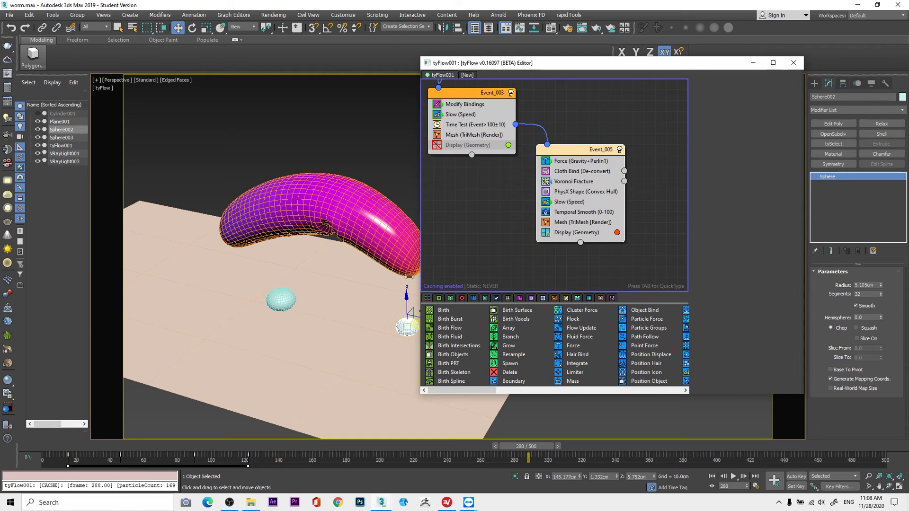
pyautogui.moveTo(561, 428); pyautogui.dragTo(506, 426, button='middle')
pyautogui.moveTo(529, 445)
pyautogui.mouseDown()
pyautogui.moveTo(604, 446)
pyautogui.moveTo(497, 445)
pyautogui.moveTo(545, 446)
pyautogui.mouseUp()
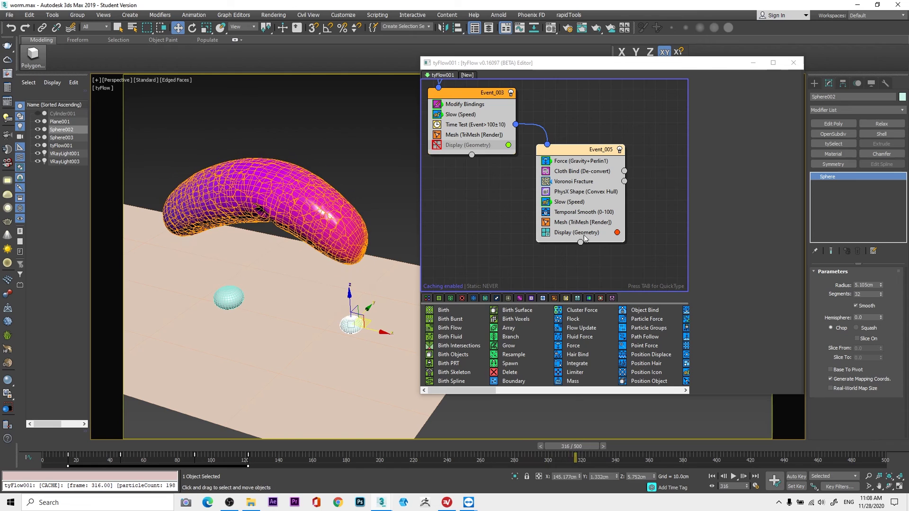
pyautogui.click(592, 171)
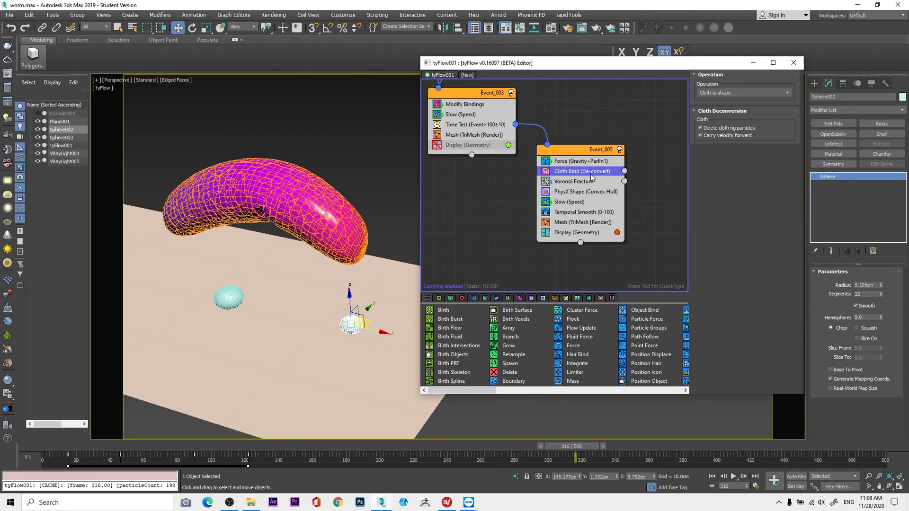
pyautogui.click(728, 93)
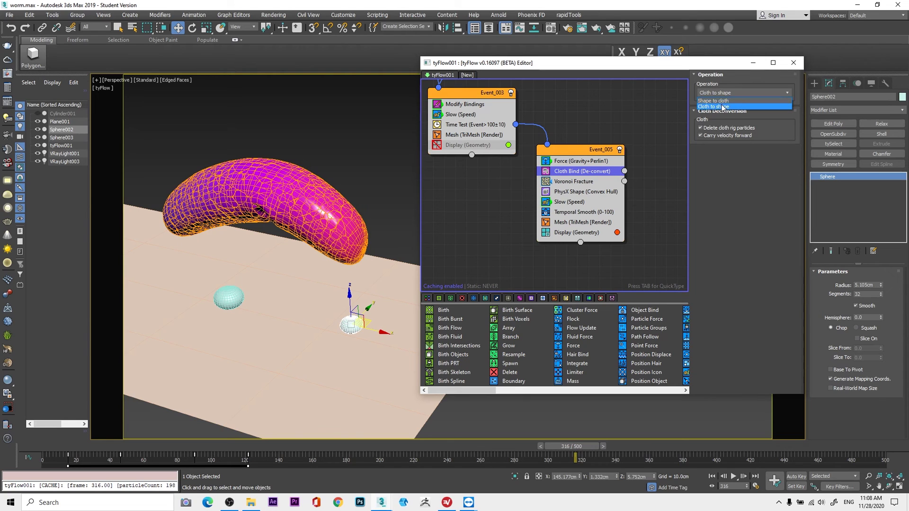
# Step: Check Voronoi Fracture's 3000 points and PhysX convex hulls, scrub to frame 391, and view Slow at 60%
pyautogui.click(578, 181)
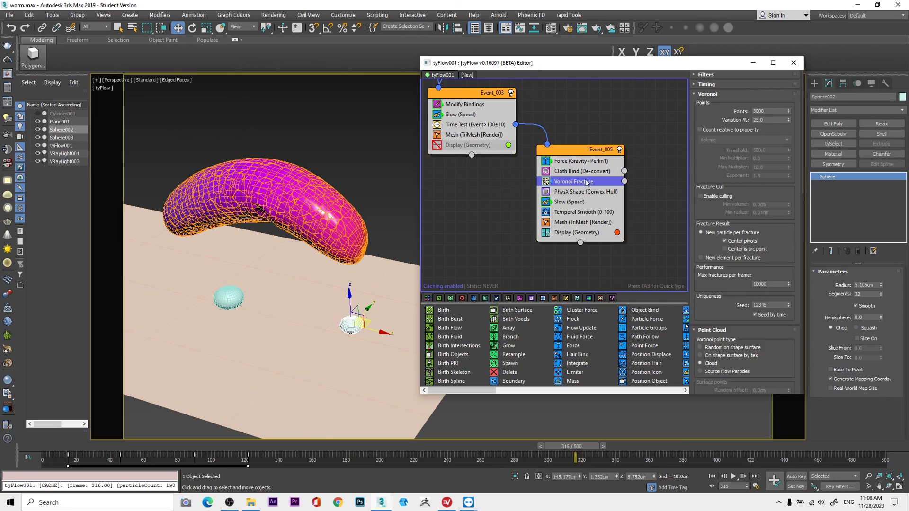
pyautogui.moveTo(772, 110); pyautogui.dragTo(753, 111)
pyautogui.click(600, 192)
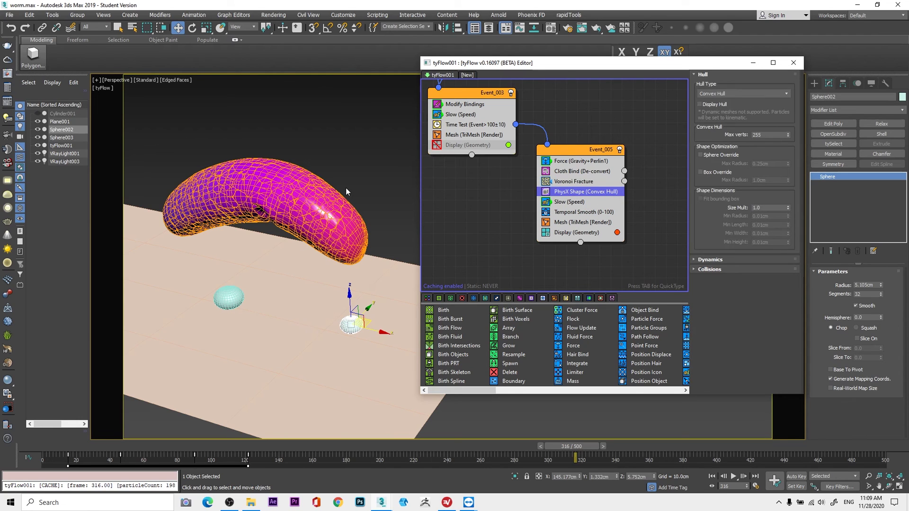
pyautogui.moveTo(552, 444); pyautogui.dragTo(695, 446)
pyautogui.click(585, 202)
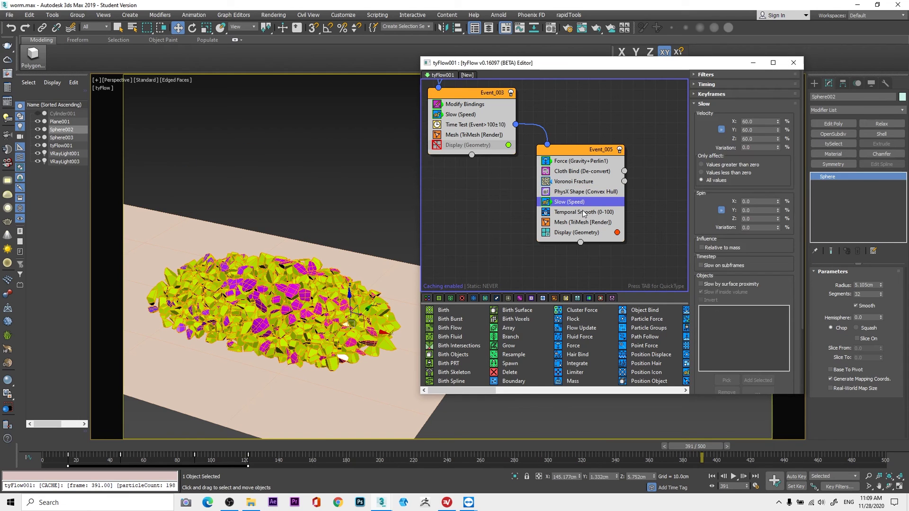
# Step: Inspect Temporal Smooth (0–100) at 0.75 amount and 10 iterations, then play back the animation
pyautogui.click(583, 213)
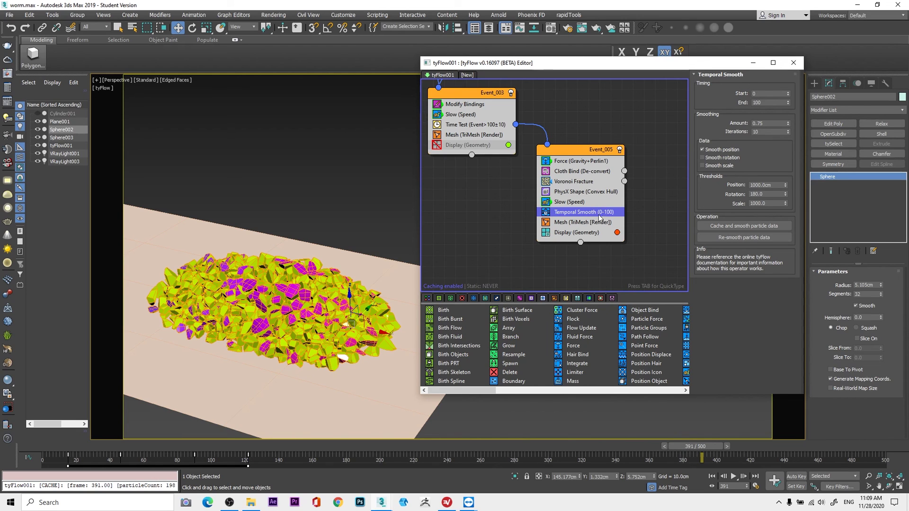
pyautogui.click(733, 476)
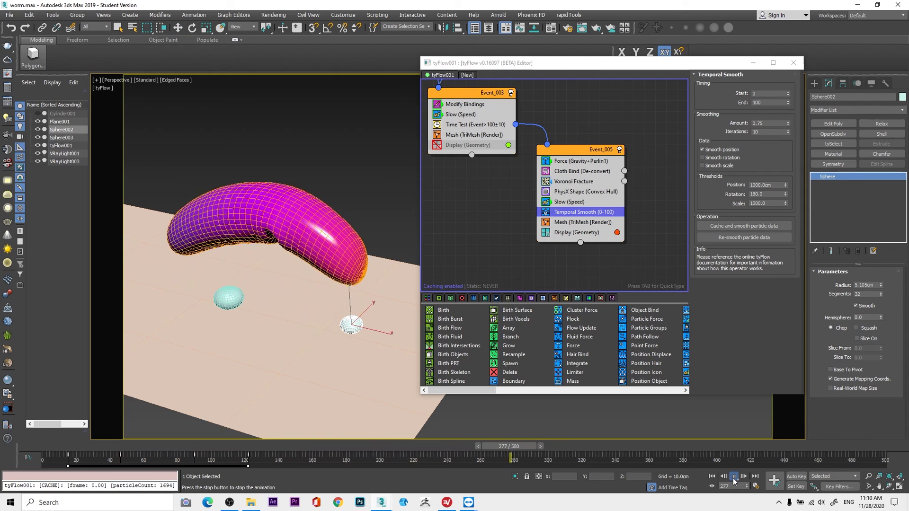